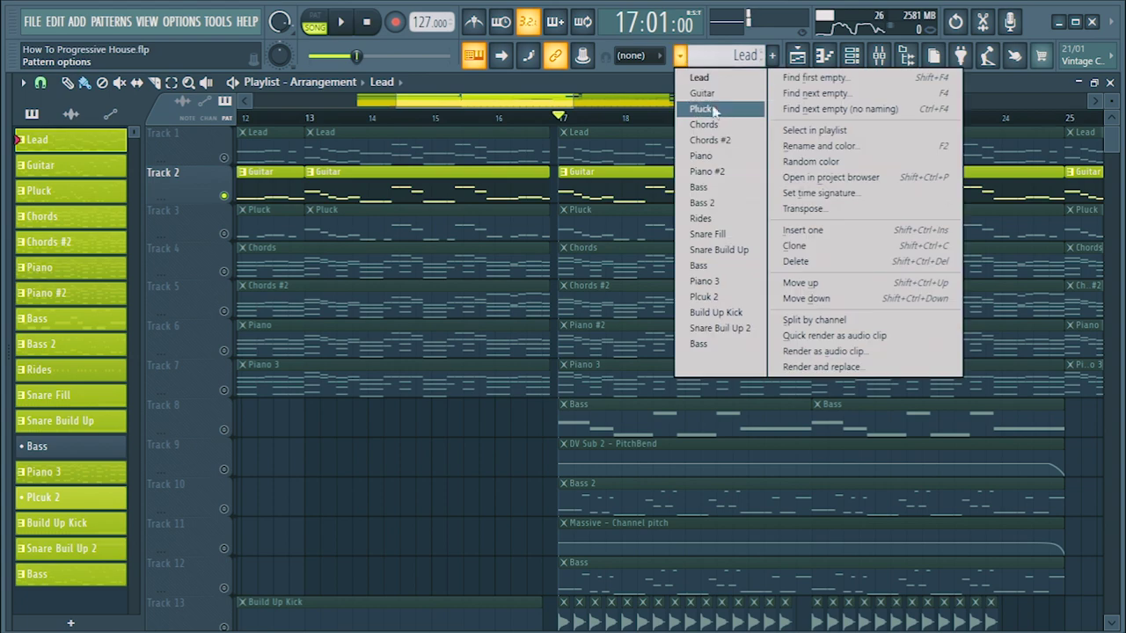
Select the Guitar pattern, inspect its Piezo instrument from the channel rack, and close both windows
left_click(702, 93)
key("F6")
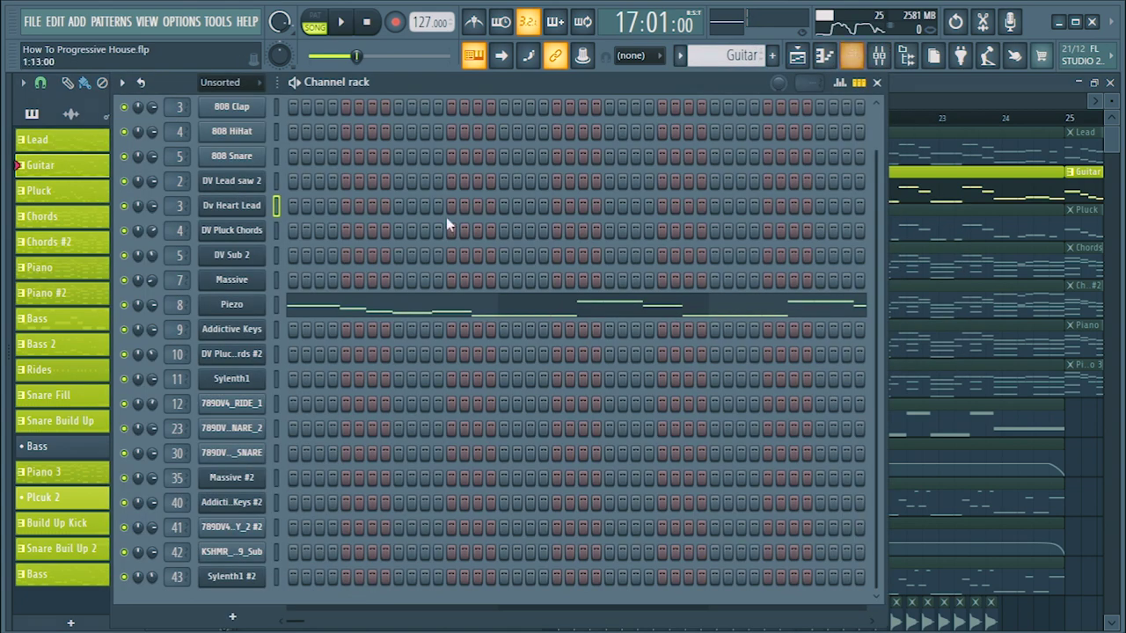
left_click(238, 309)
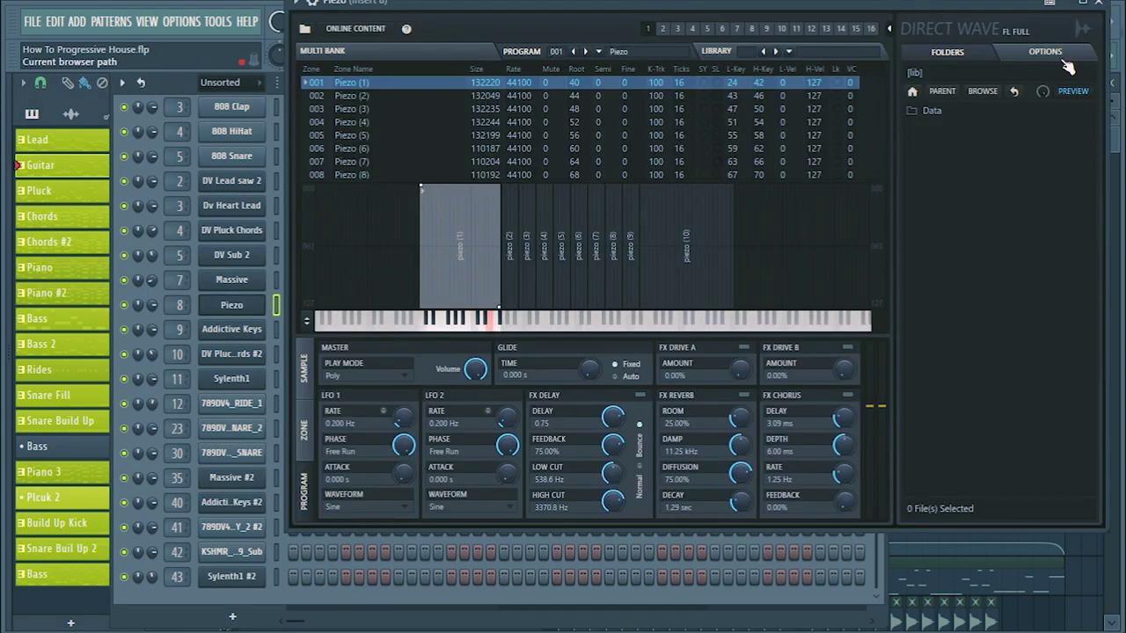
left_click(1097, 5)
left_click(875, 83)
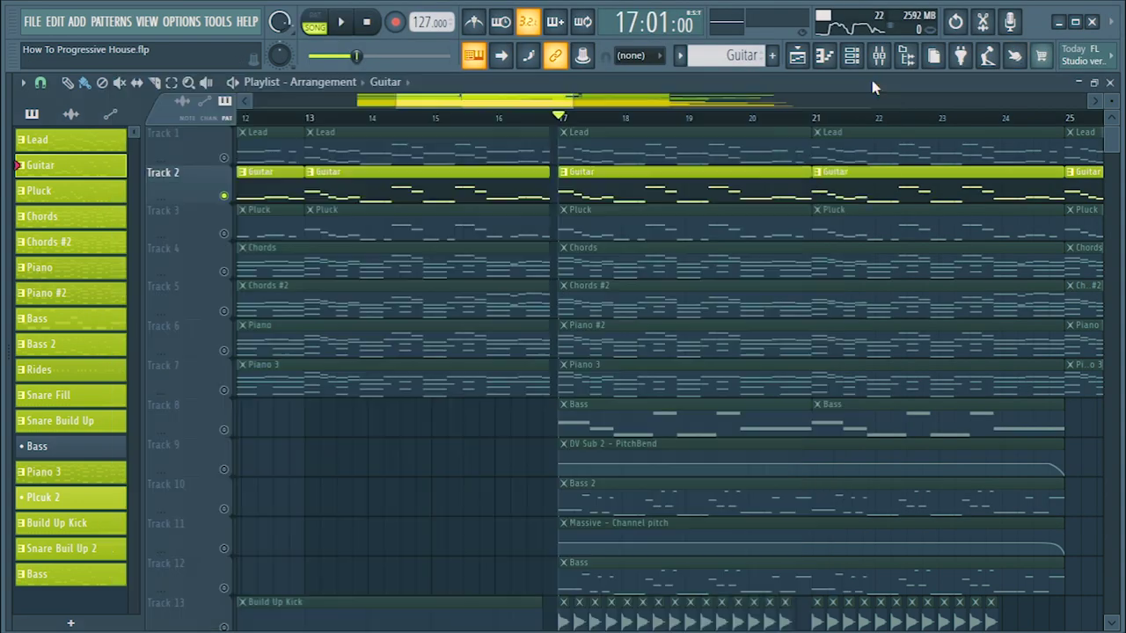
Solo the Pluck track for a listen and inspect the Sylenth1 instrument behind the Pluck pattern in the channel rack
left_click(213, 227)
key("space")
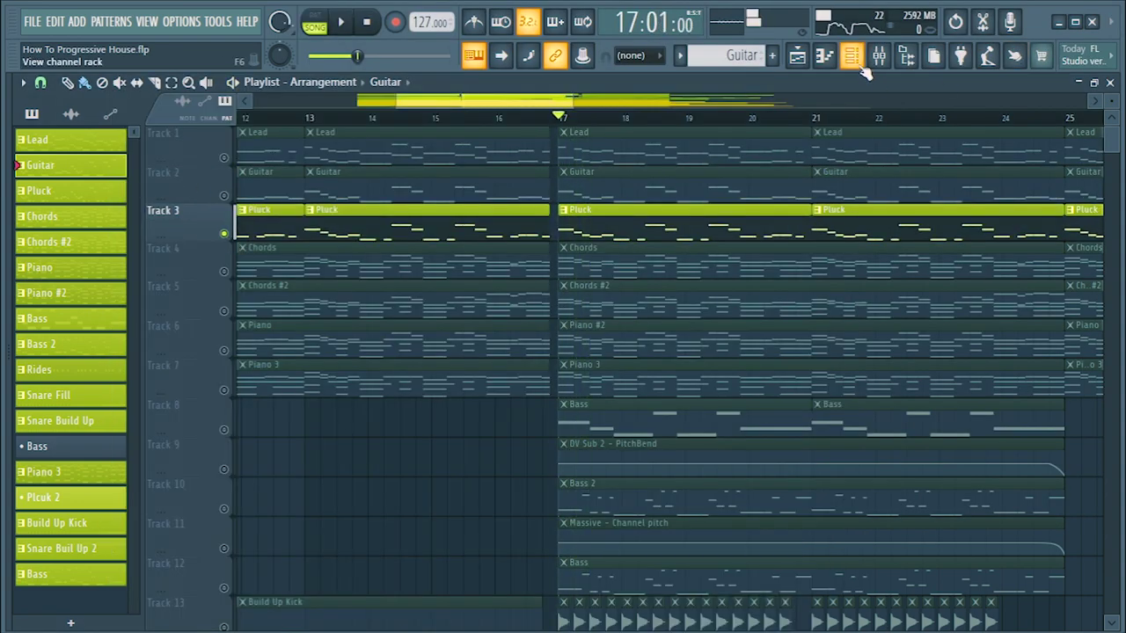
left_click(855, 64)
left_click(680, 55)
left_click(701, 108)
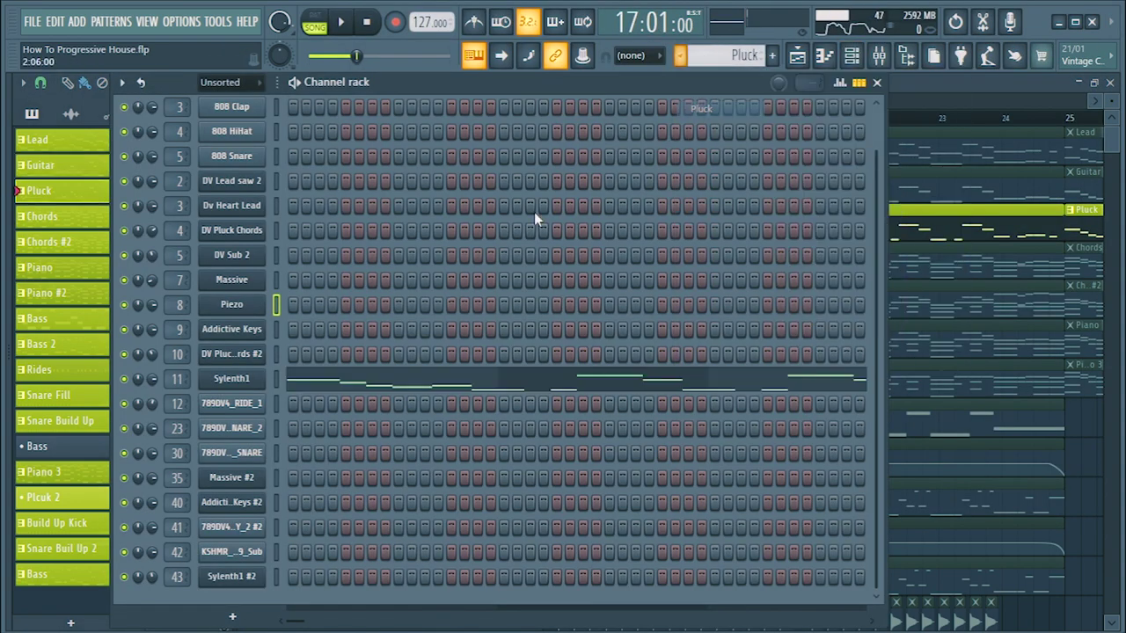
left_click(225, 379)
left_click(785, 92)
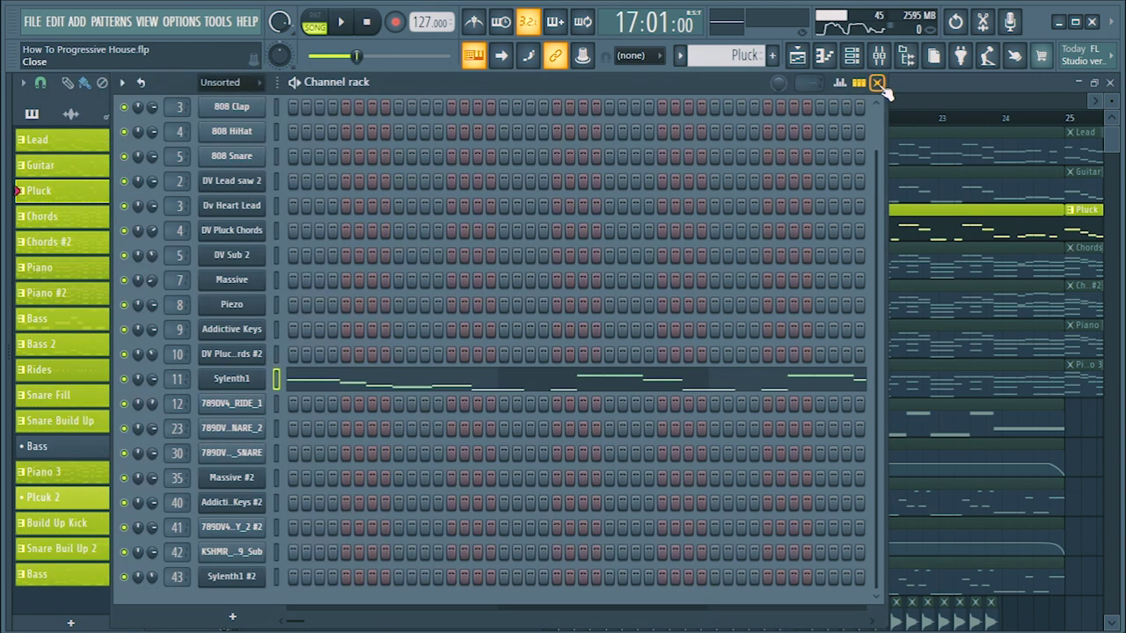
left_click(877, 83)
Play the Lead, Guitar and Pluck tracks together by enabling Tracks 1 and 2 alongside Track 3, and stop playback
key("space")
left_click(224, 195)
left_click(224, 158)
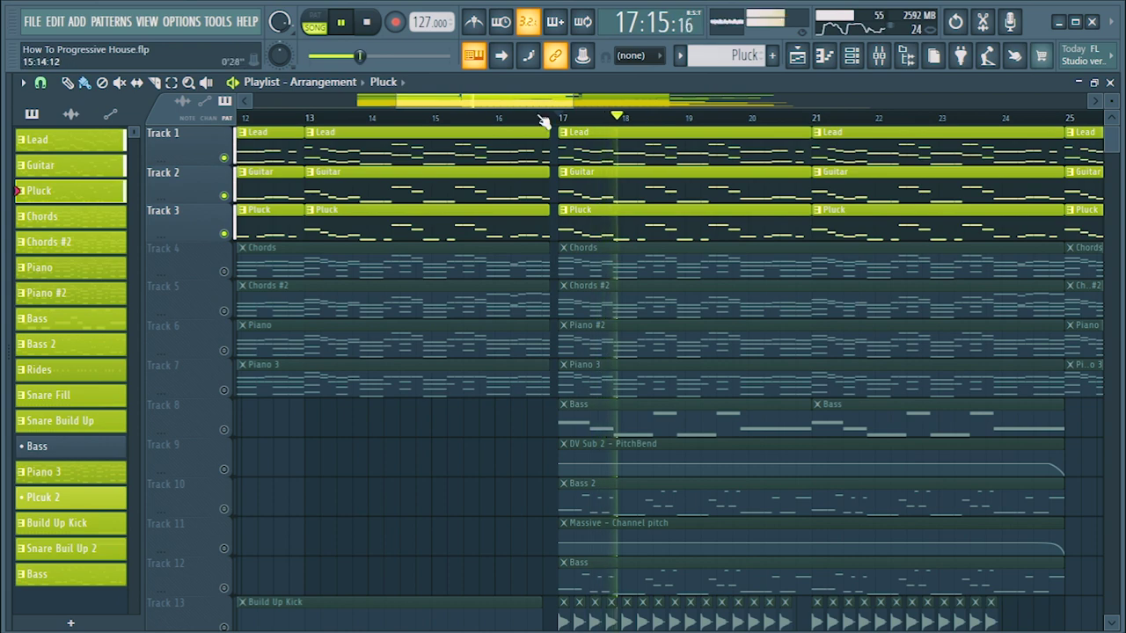
scroll(650, 120, "down", 2)
key("space")
left_click_drag(540, 104, 558, 104)
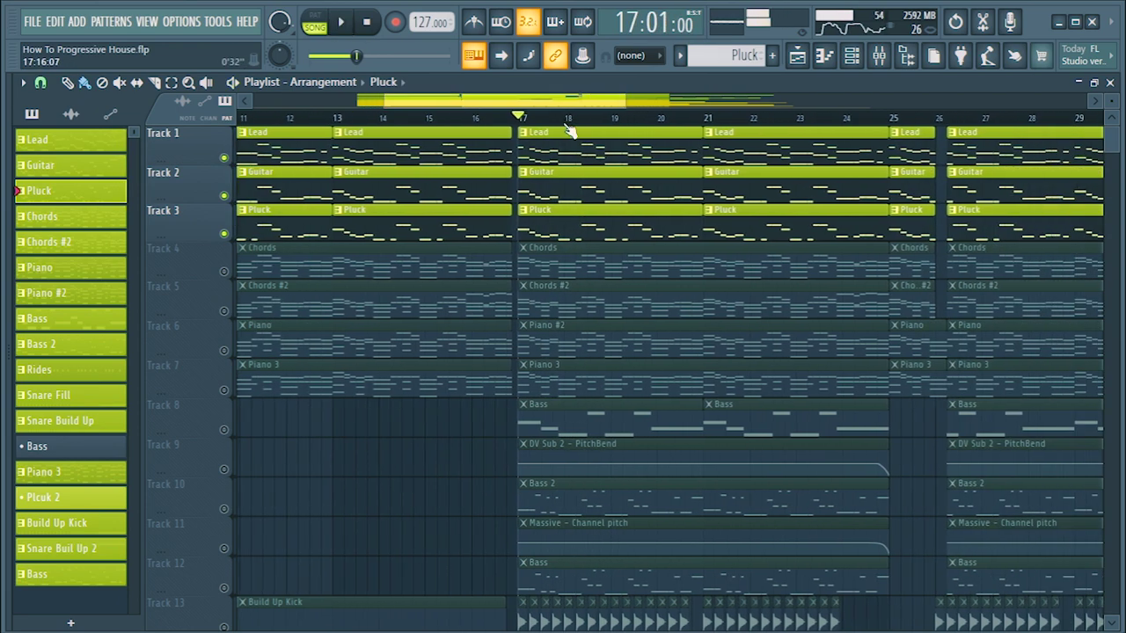
Solo the chord and piano layers on Tracks 4 to 7 and listen to them from bar 17
scroll(570, 132, "down", 3)
left_click(223, 152)
left_click(223, 192)
left_click(223, 231)
left_click(223, 270)
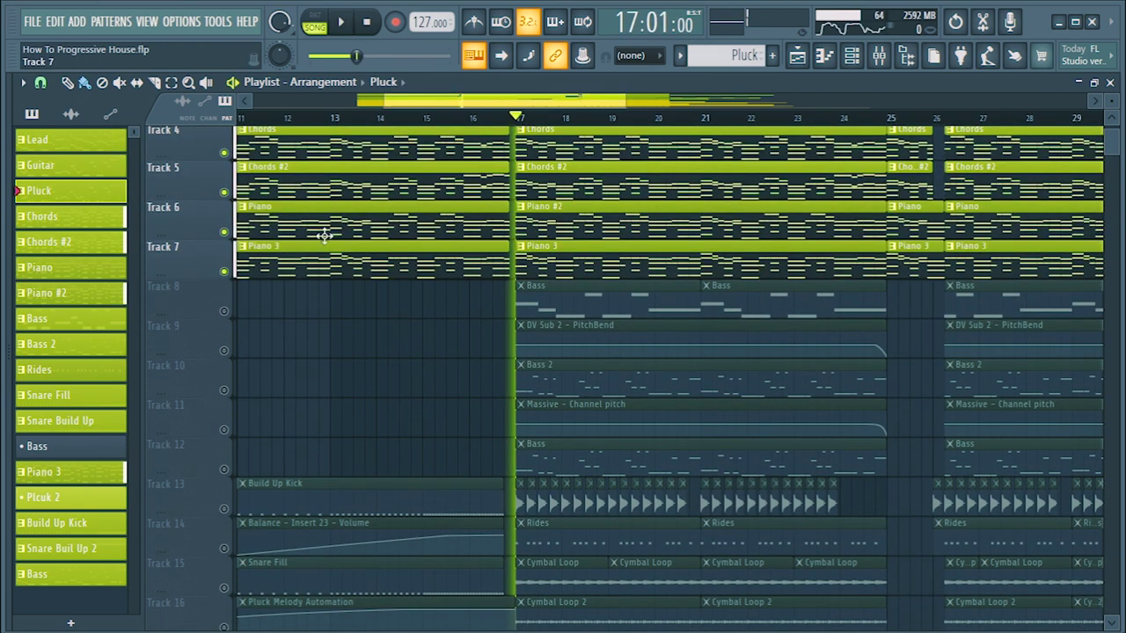
scroll(588, 219, "up", 3)
key("space")
scroll(563, 119, "up", 2)
key("space")
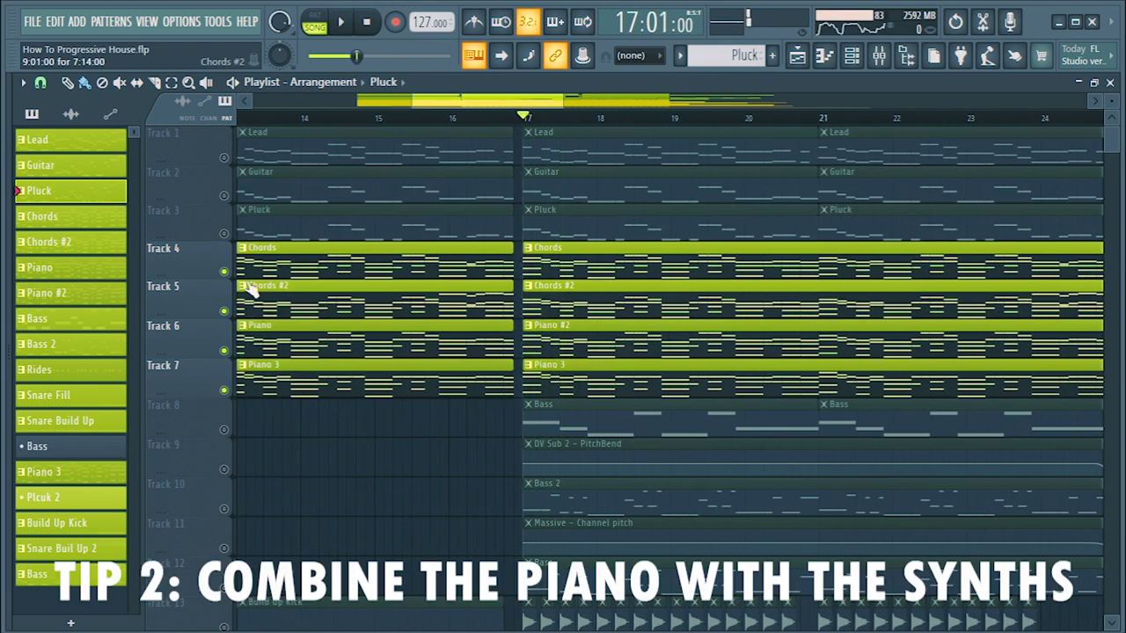
Solo the Chords track for a listen and inspect the DV Pluck Chords synth used by the Chords pattern
right_click(223, 271)
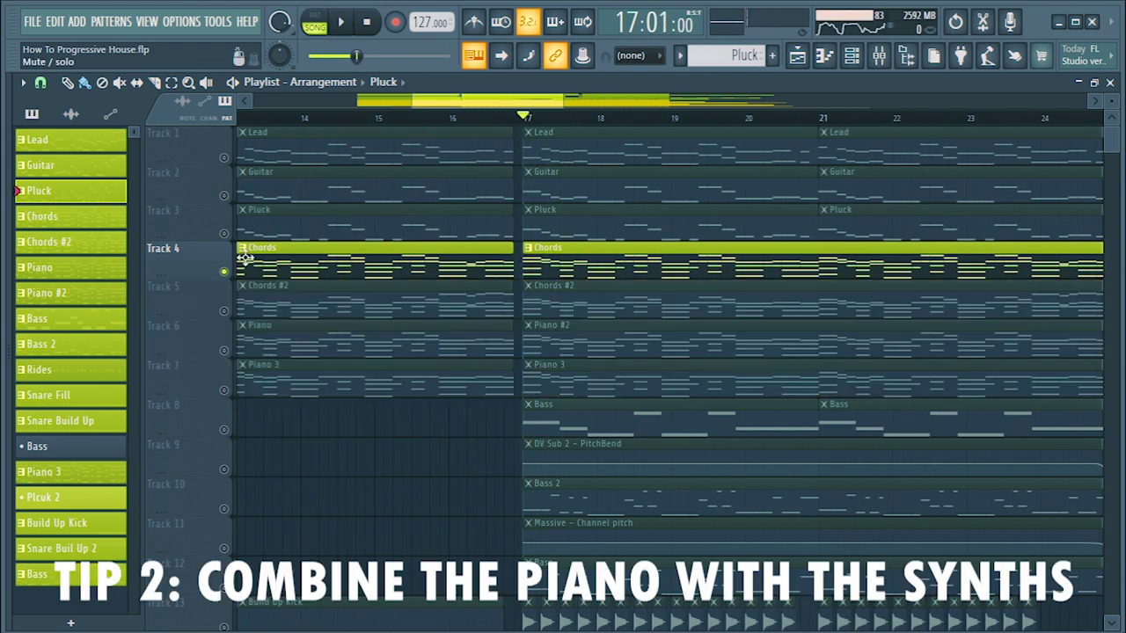
key("space")
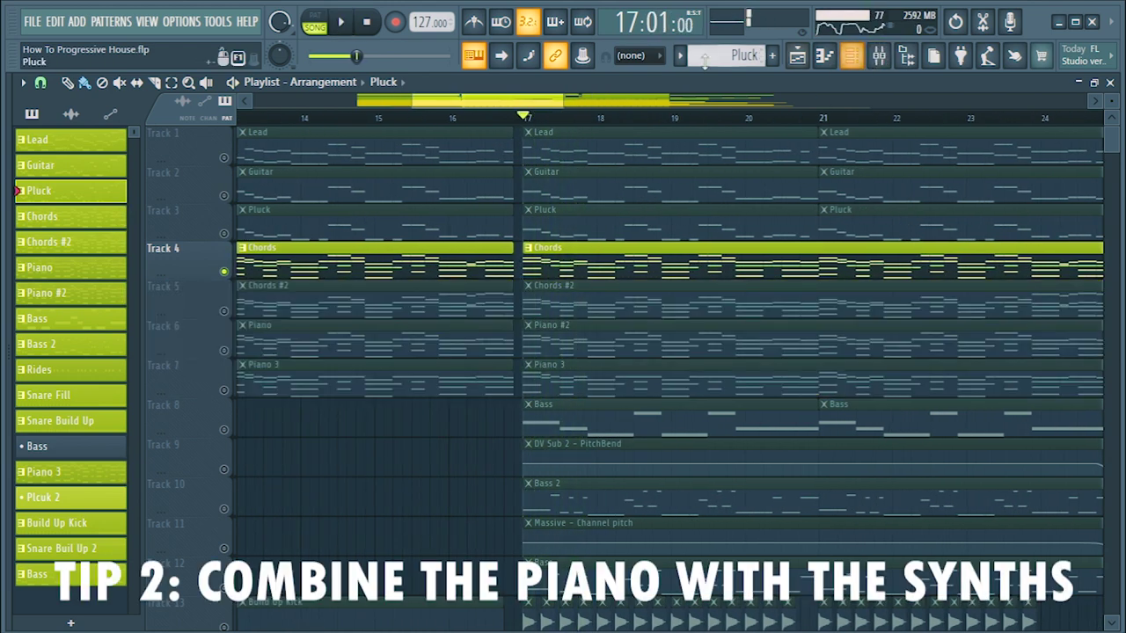
left_click(680, 56)
left_click(703, 124)
left_click(851, 55)
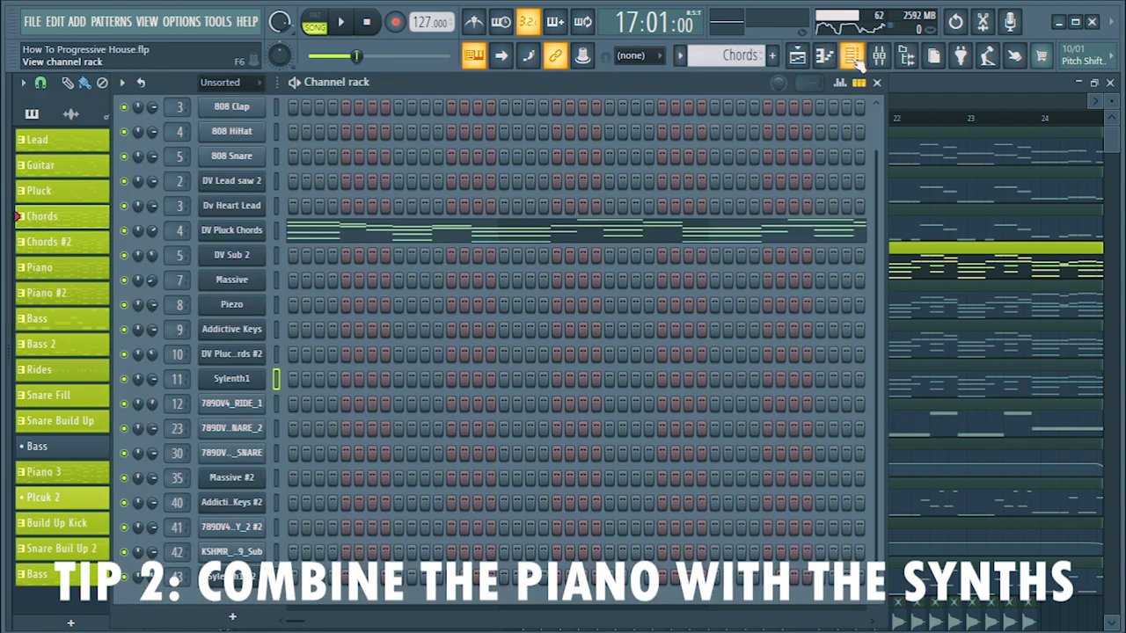
left_click(225, 232)
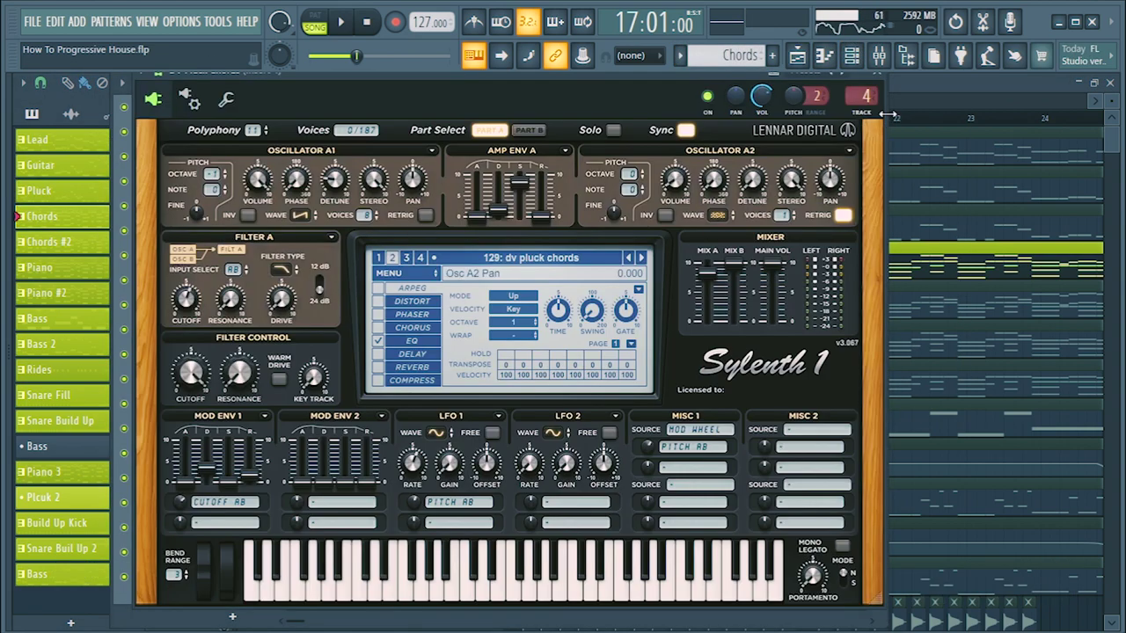
left_click(887, 84)
left_click(877, 82)
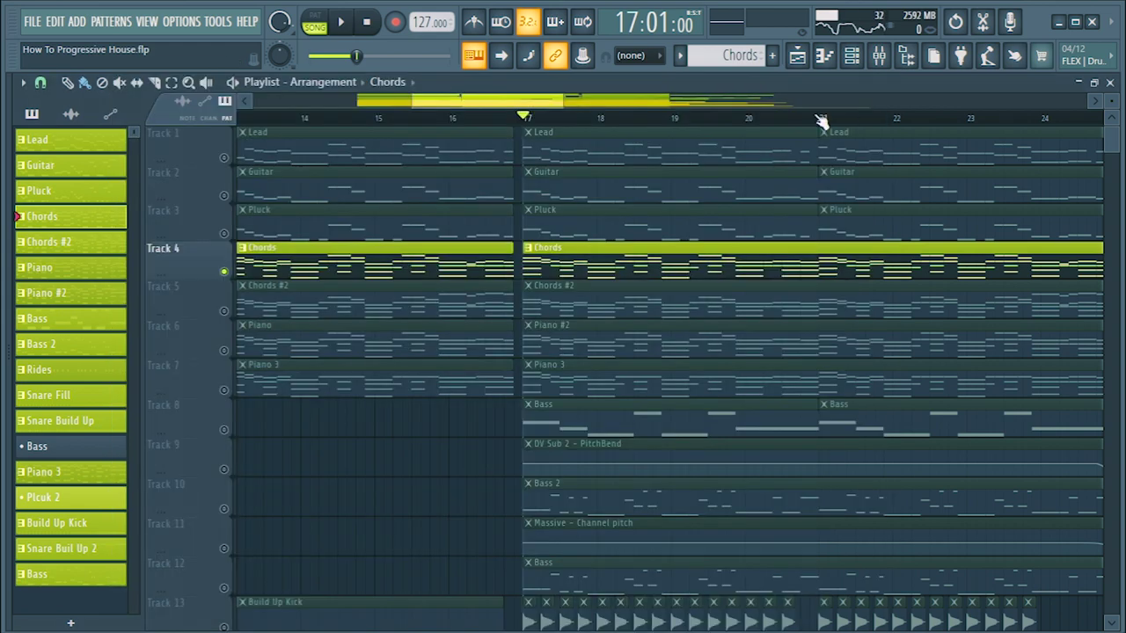
Solo the two piano tracks, Tracks 6 and 7, and play them
right_click(225, 389)
left_click(225, 350)
key("space")
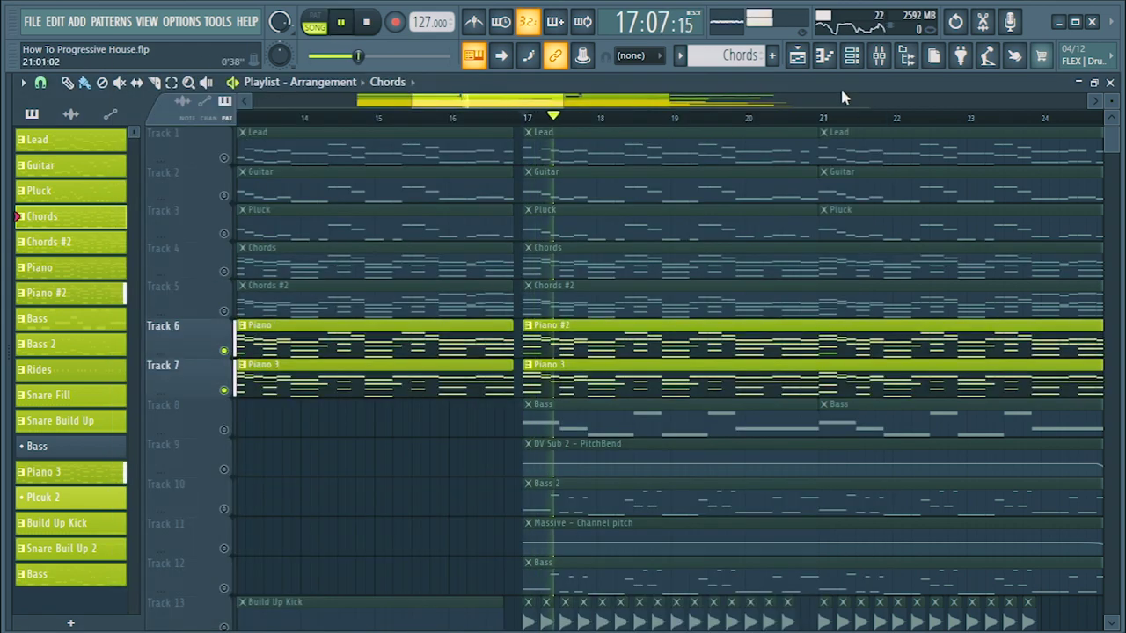
Inspect the Addictive Keys #2 instrument of the Piano 3 pattern and its preset browser, and close the windows
left_click(855, 67)
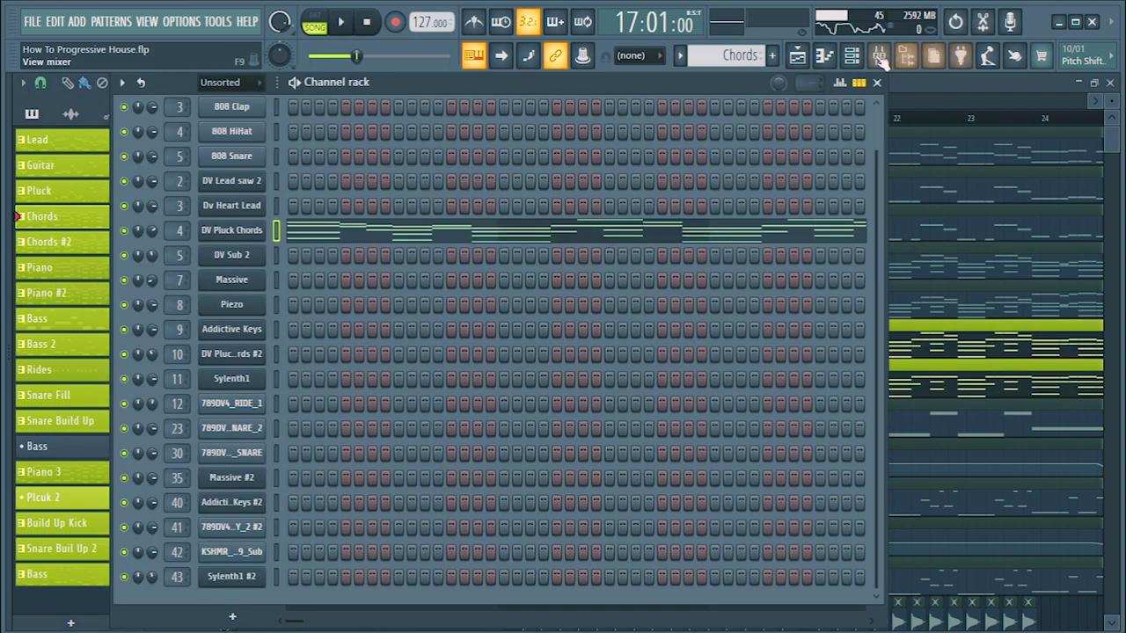
left_click(679, 55)
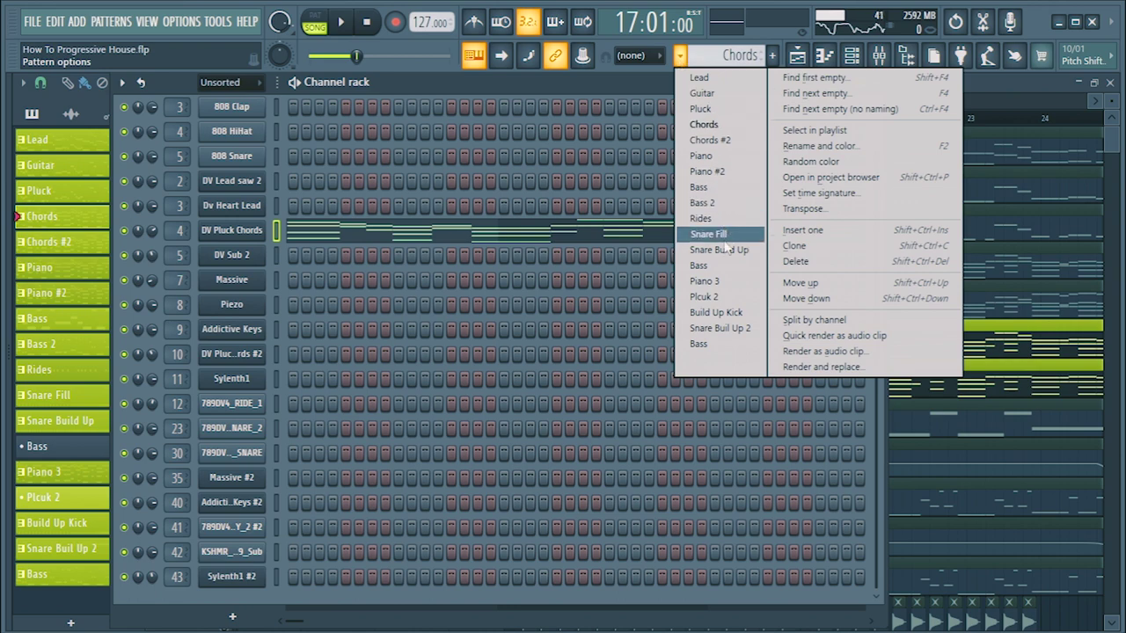
left_click(704, 281)
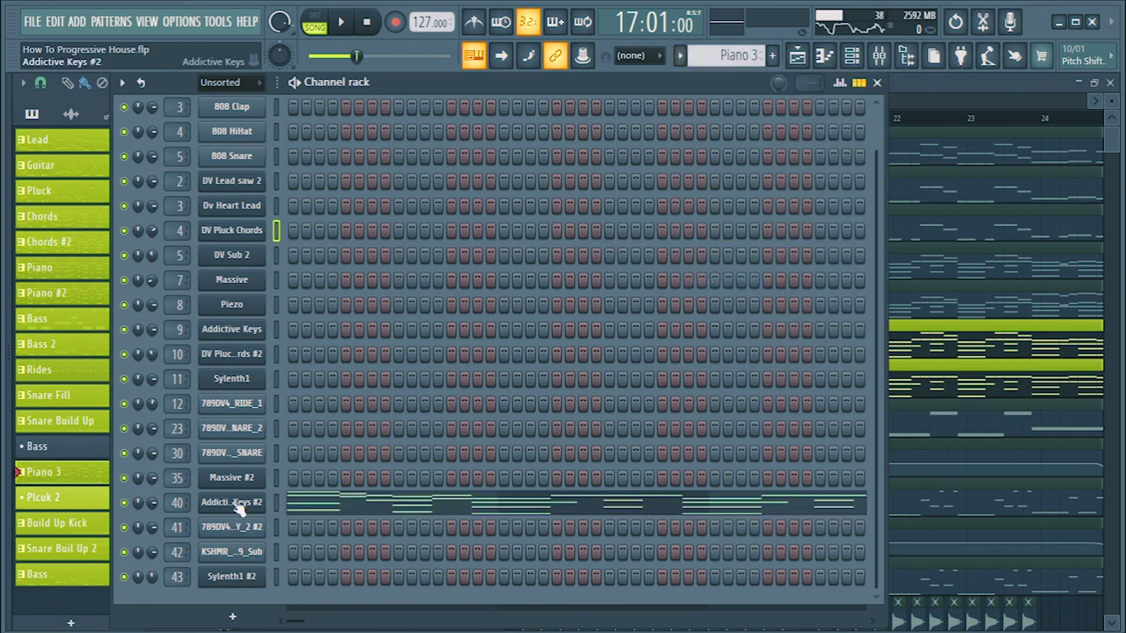
left_click(233, 502)
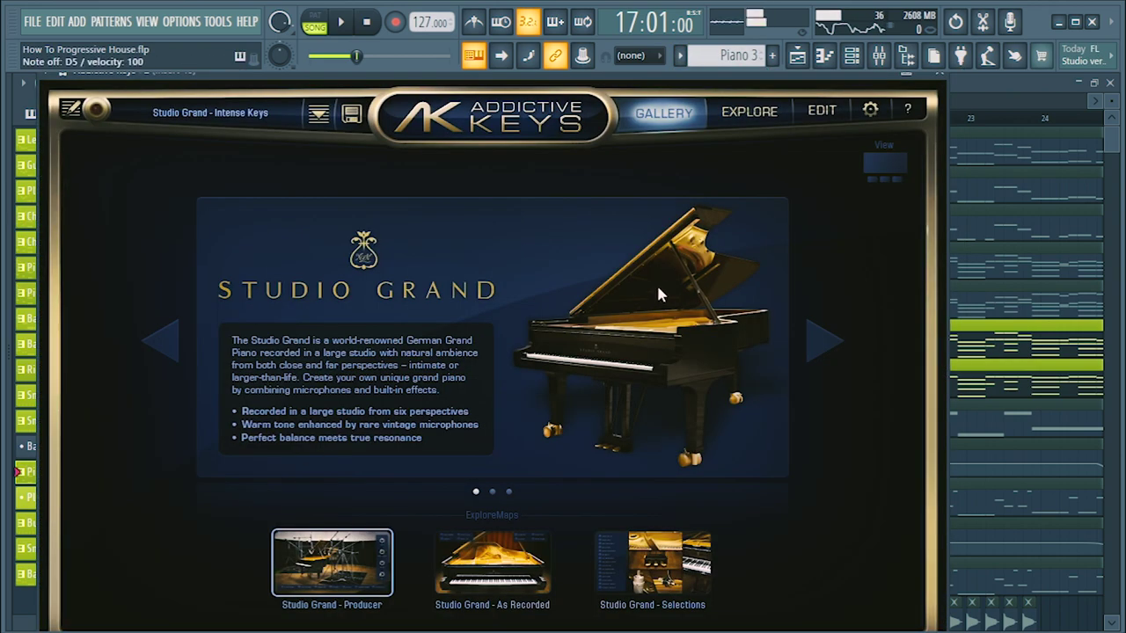
left_click(259, 118)
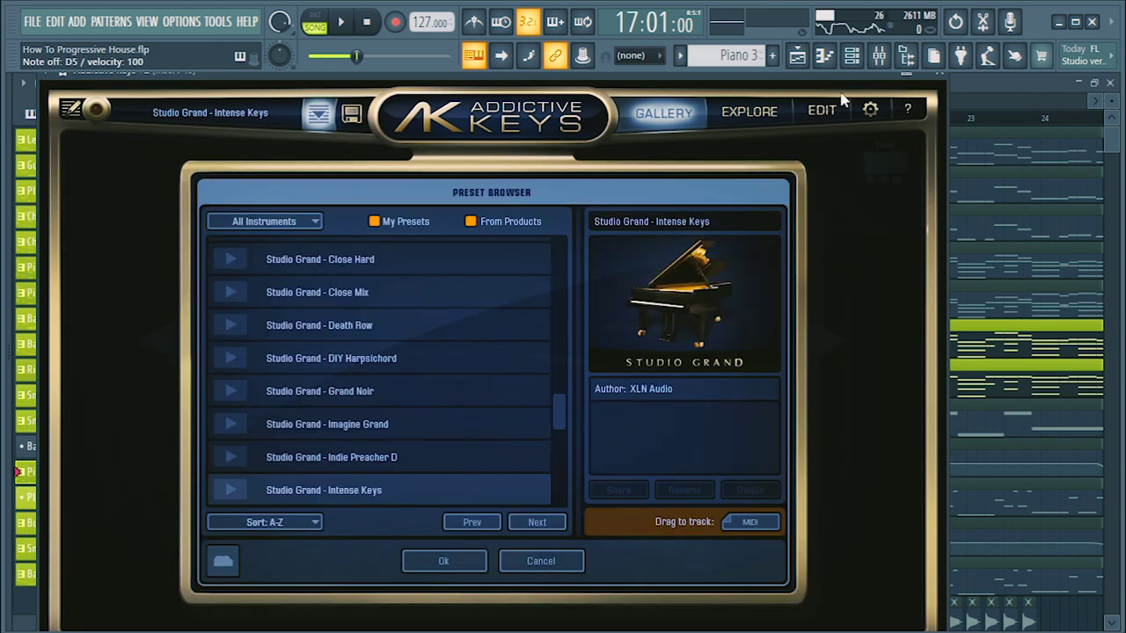
left_click(941, 82)
left_click(876, 83)
Listen to the two soloed piano tracks again and stop playback
key("space")
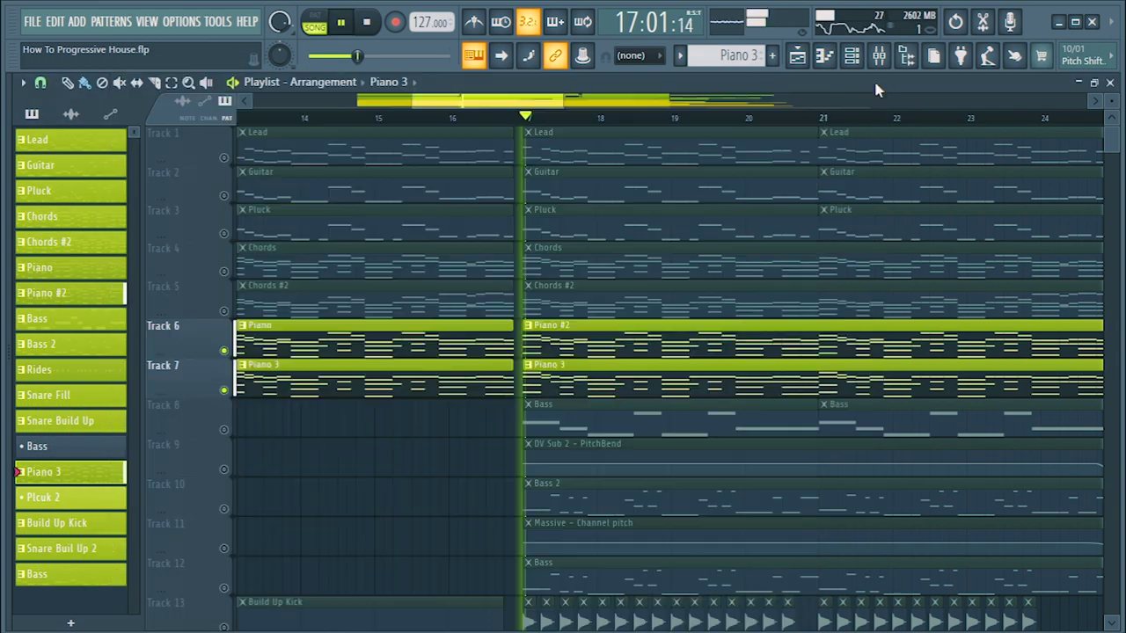
scroll(615, 123, "down", 4)
scroll(624, 280, "down", 3)
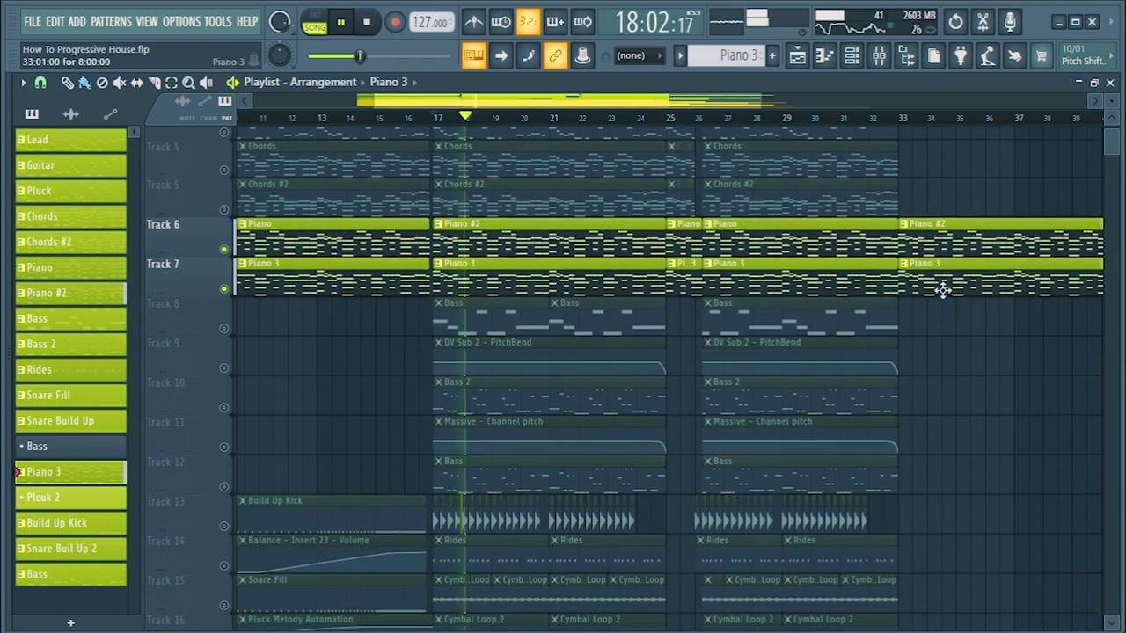
key("space")
Solo the Bass track and its DV Sub 2 pitch-bend automation on Tracks 8 and 9, and listen to them
right_click(224, 311)
left_click(225, 351)
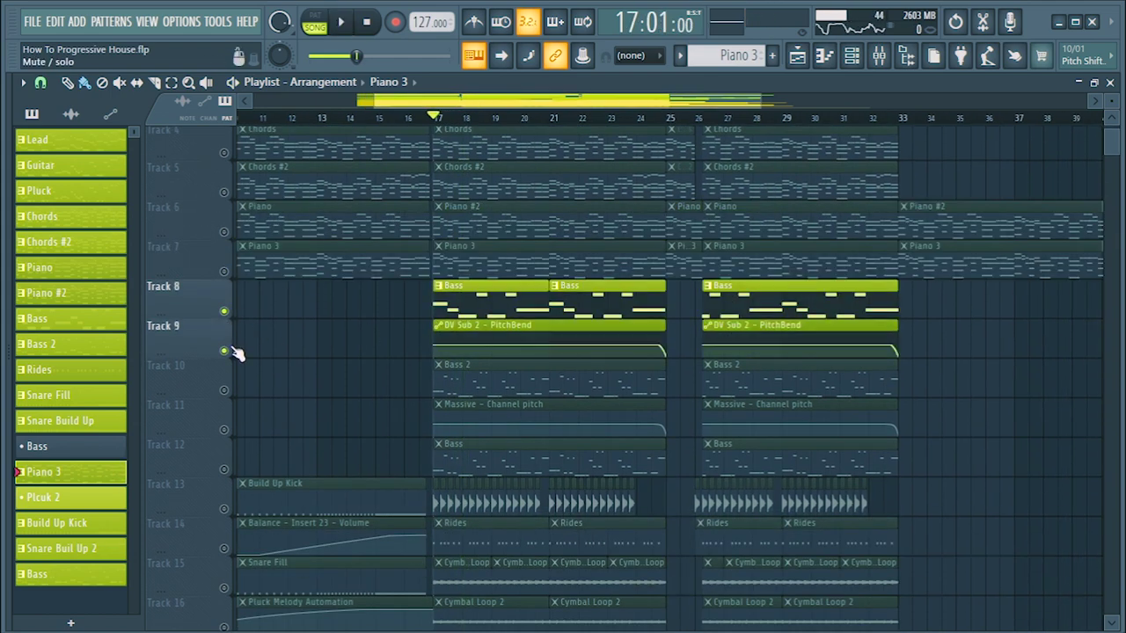
scroll(477, 118, "up", 4)
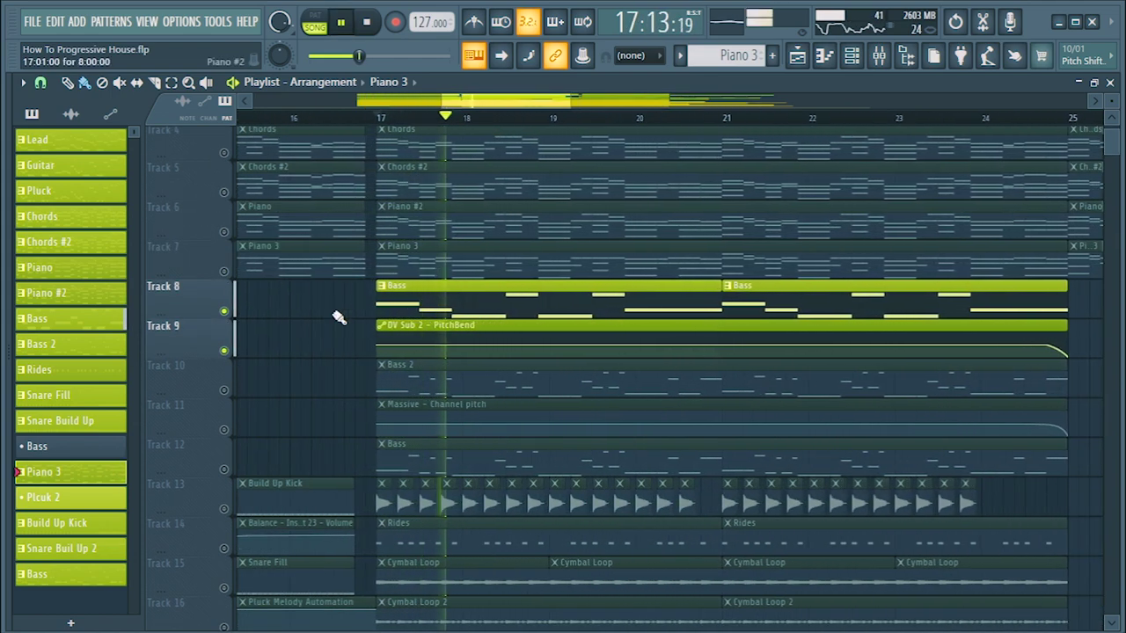
key("space")
Solo the Bass 2, Massive channel pitch and Bass layers on Tracks 10 to 12 and listen to them
right_click(224, 389)
left_click(225, 429)
left_click(225, 469)
key("space")
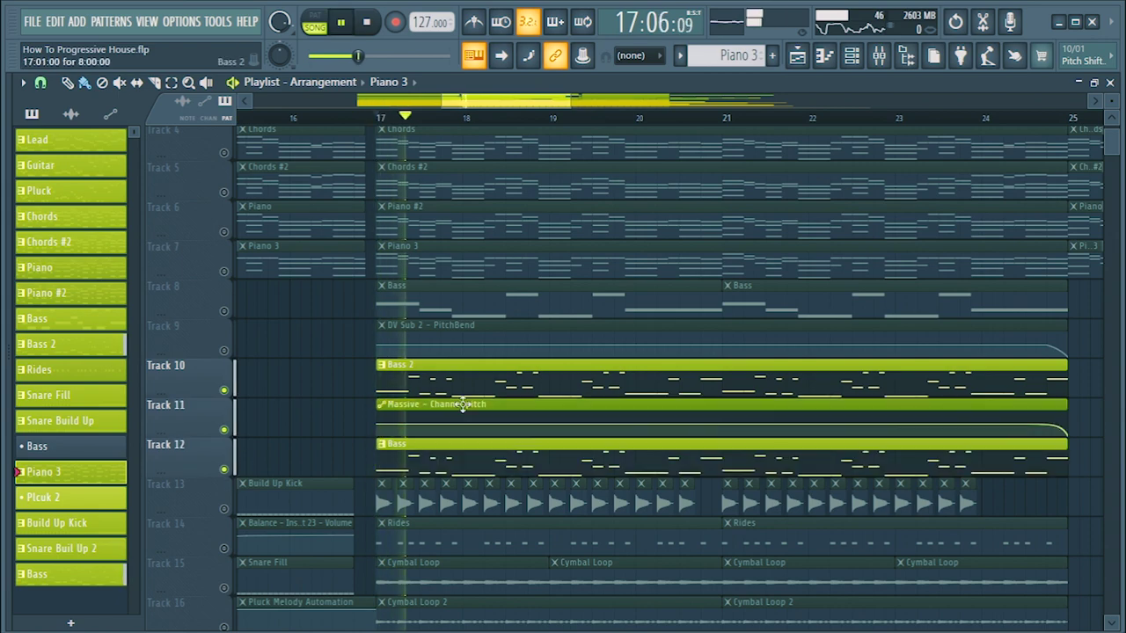
key("space")
Play the soloed bass layers while inspecting the effect chains of mixer Inserts 43 and 7
key("space")
left_click(879, 58)
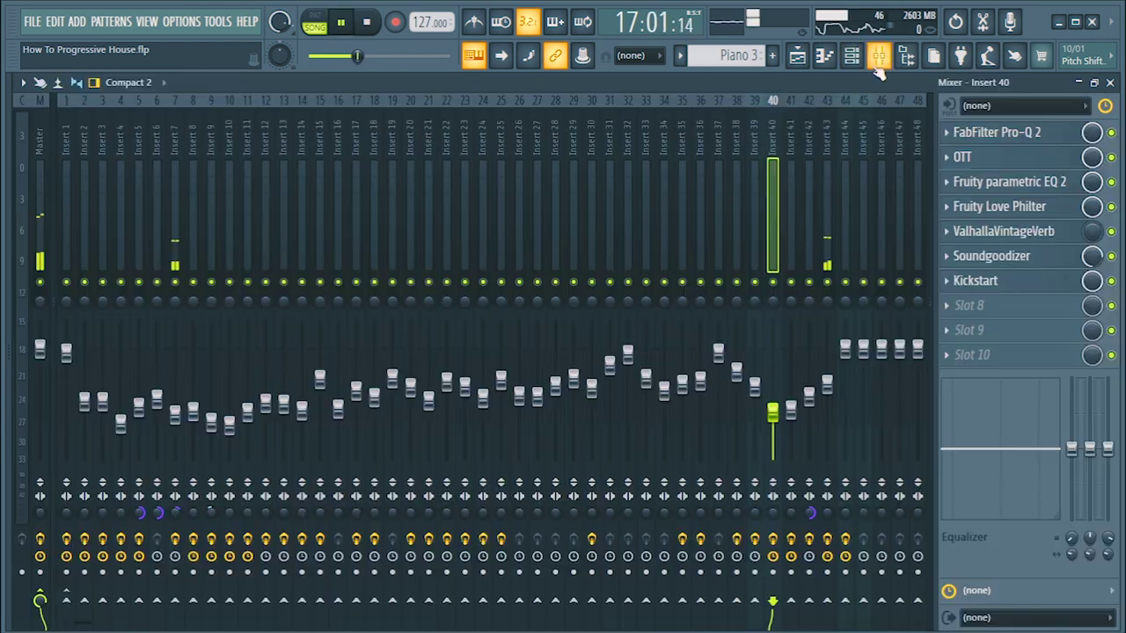
left_click(827, 251)
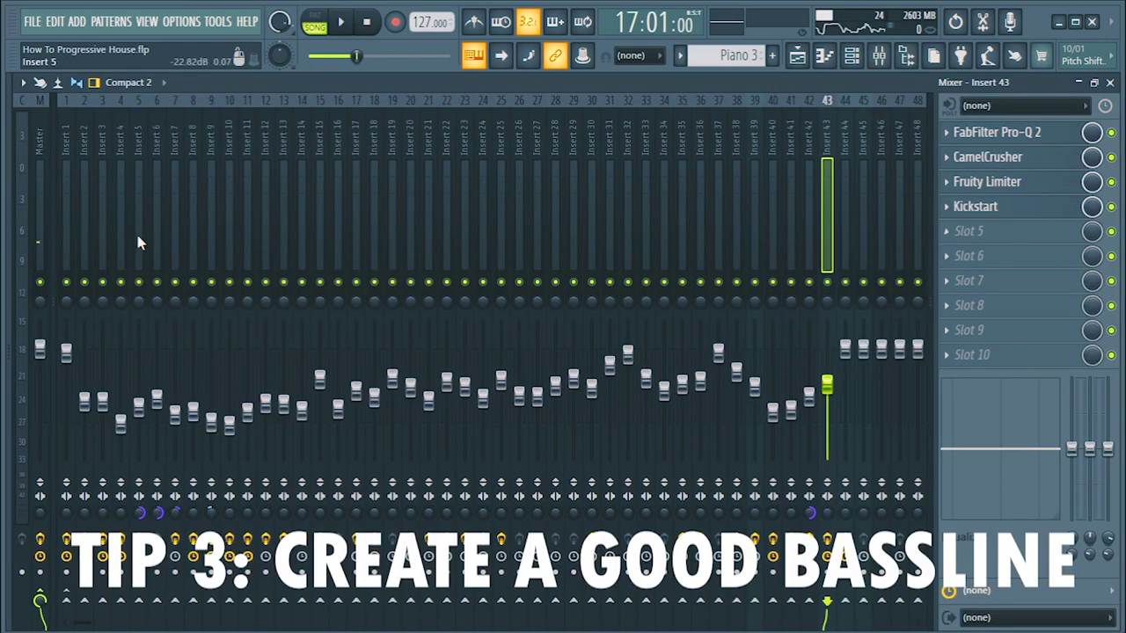
left_click(180, 234)
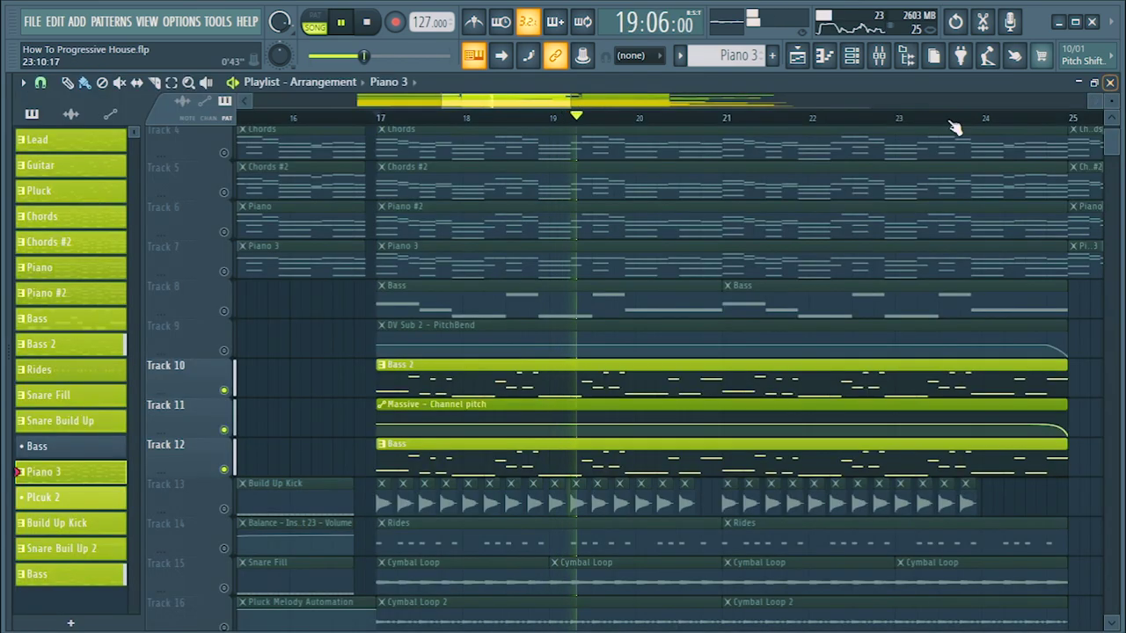
scroll(740, 121, "down", 2)
left_click_drag(724, 122, 600, 122)
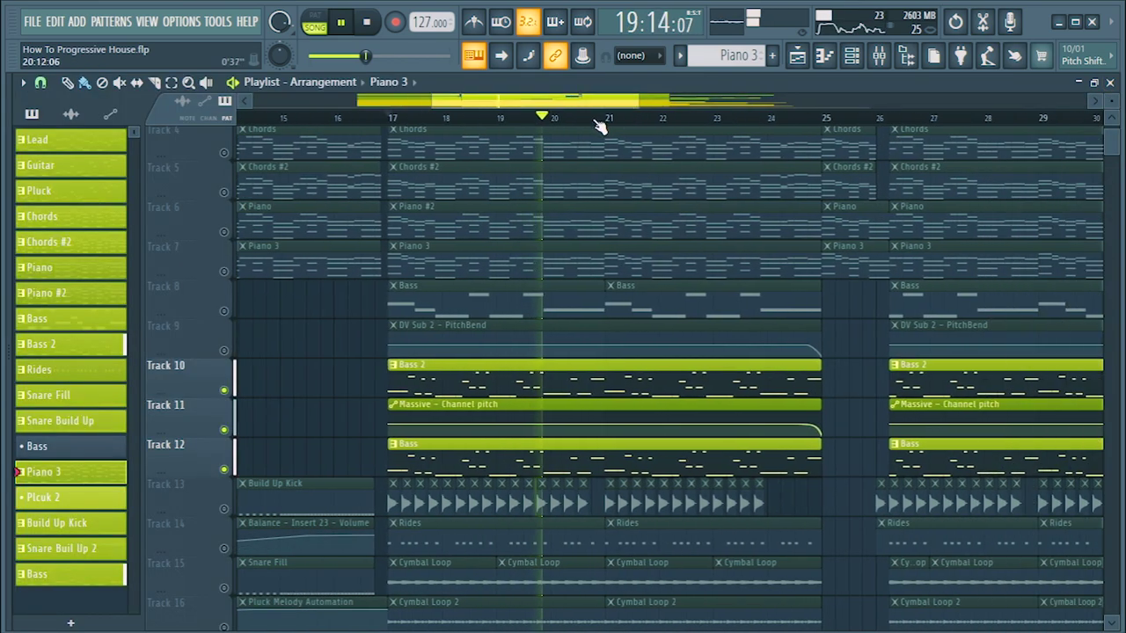
left_click_drag(787, 281, 764, 202)
key("space")
Solo the kick drum on Track 13 and listen to it from bar 17
scroll(231, 359, "down", 2)
left_click(233, 353)
key("space")
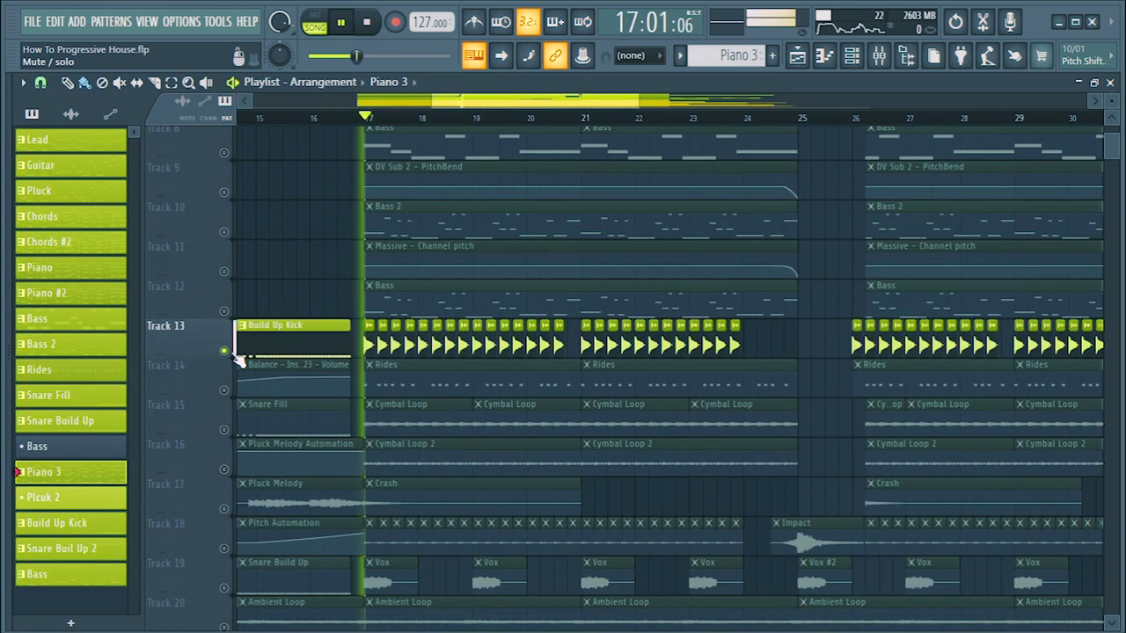
key("space")
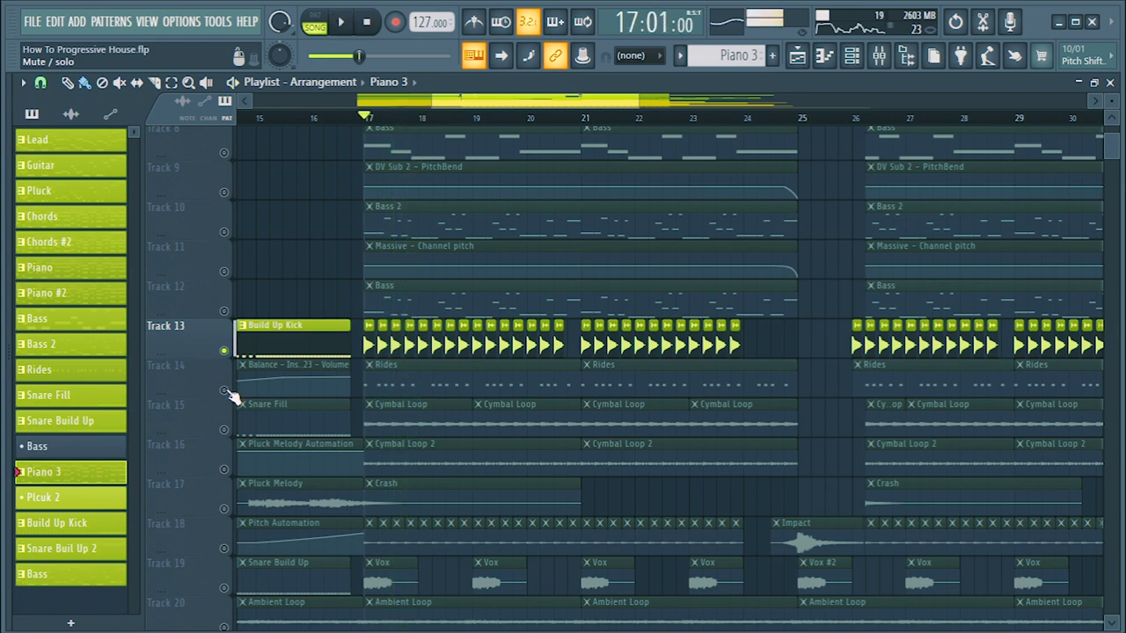
Solo the Rides on Track 14, listen to them, and stop playback
left_click(230, 394)
key("space")
scroll(387, 351, "down", 4)
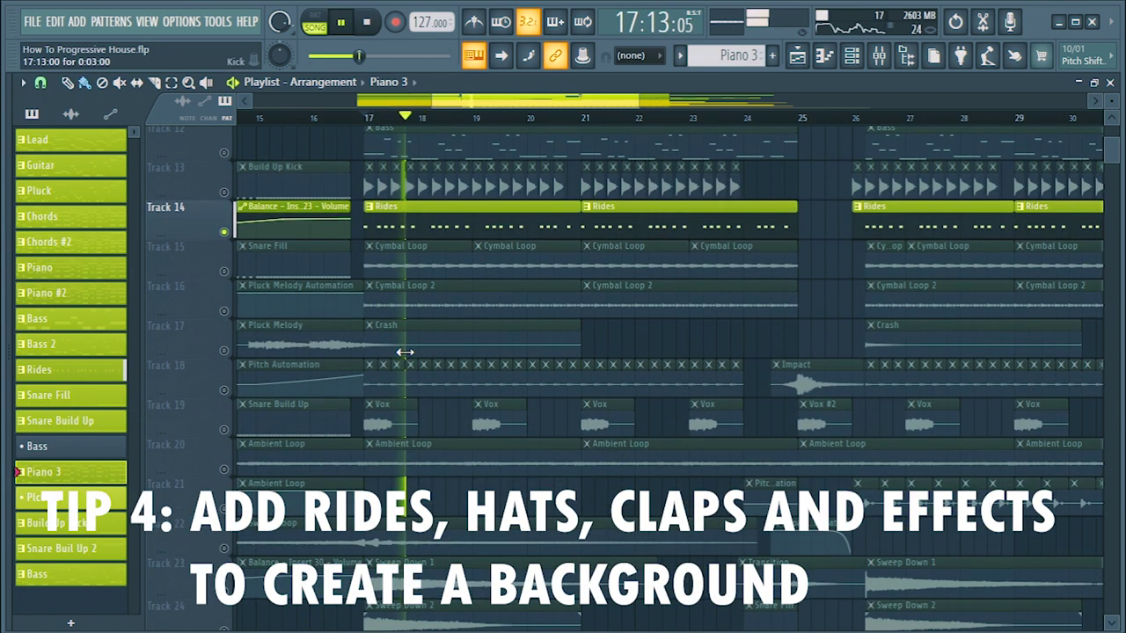
scroll(449, 351, "up", 2)
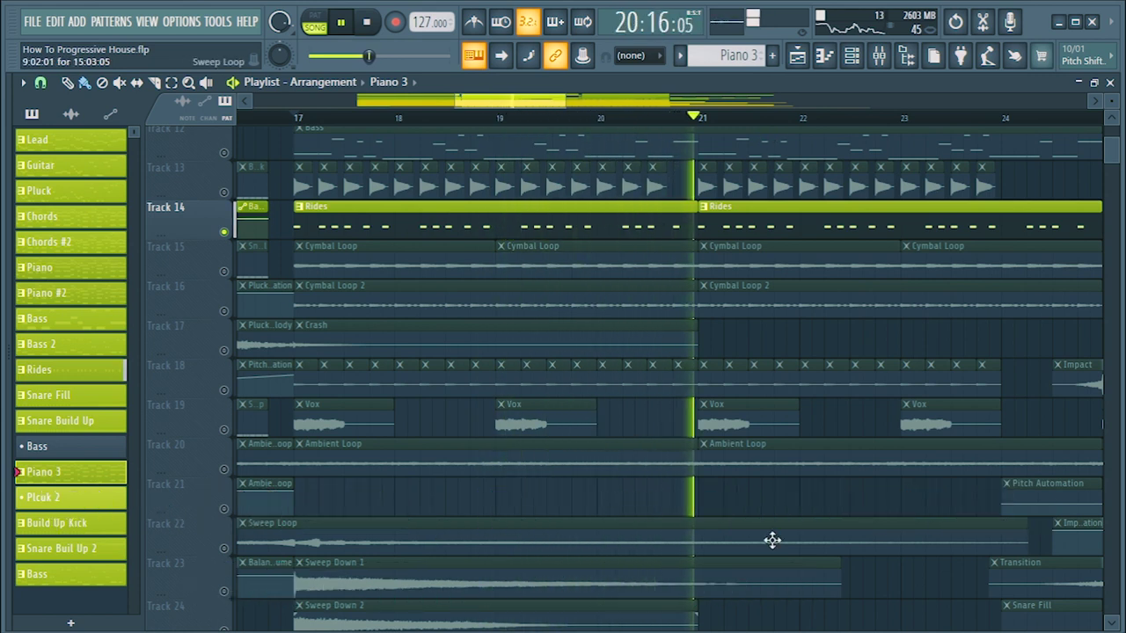
key("space")
Solo the Cymbal Loop on Track 15 and play it from bar 17
right_click(224, 272)
key("space")
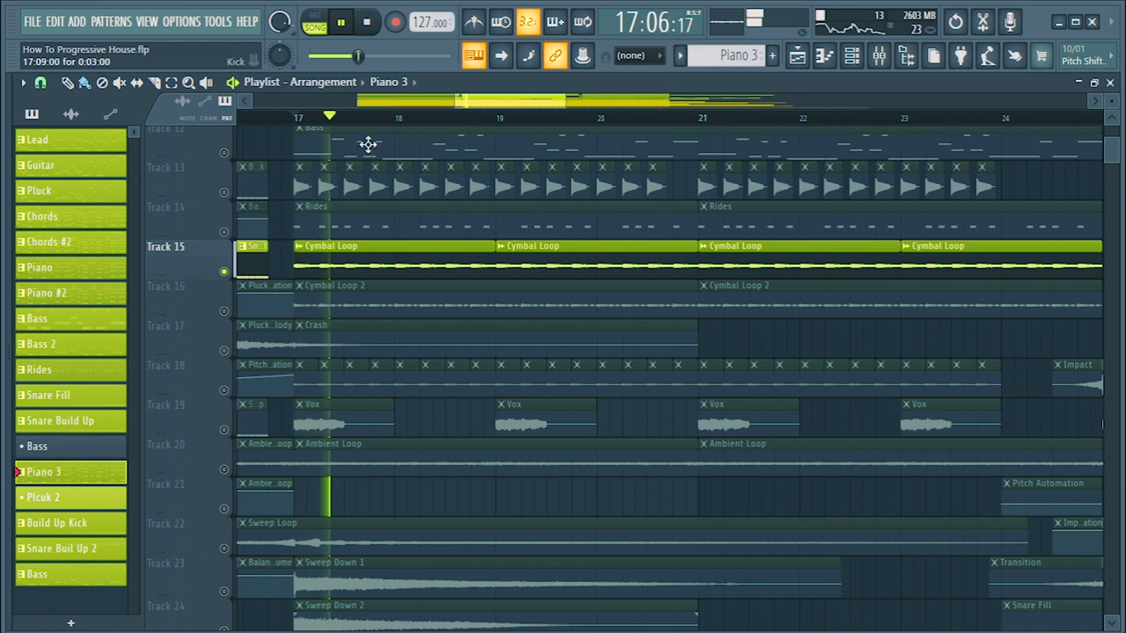
Solo Cymbal Loop 2 on Track 16 and listen to it
scroll(422, 118, "down", 1)
left_click_drag(466, 103, 474, 106)
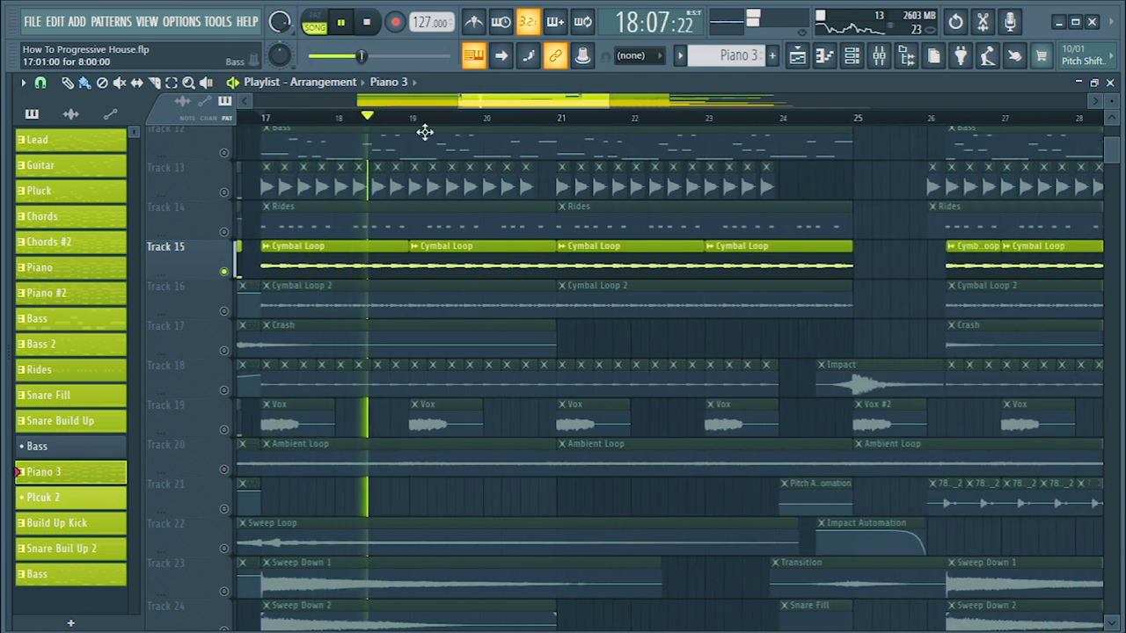
key("space")
right_click(225, 303)
left_click(225, 307)
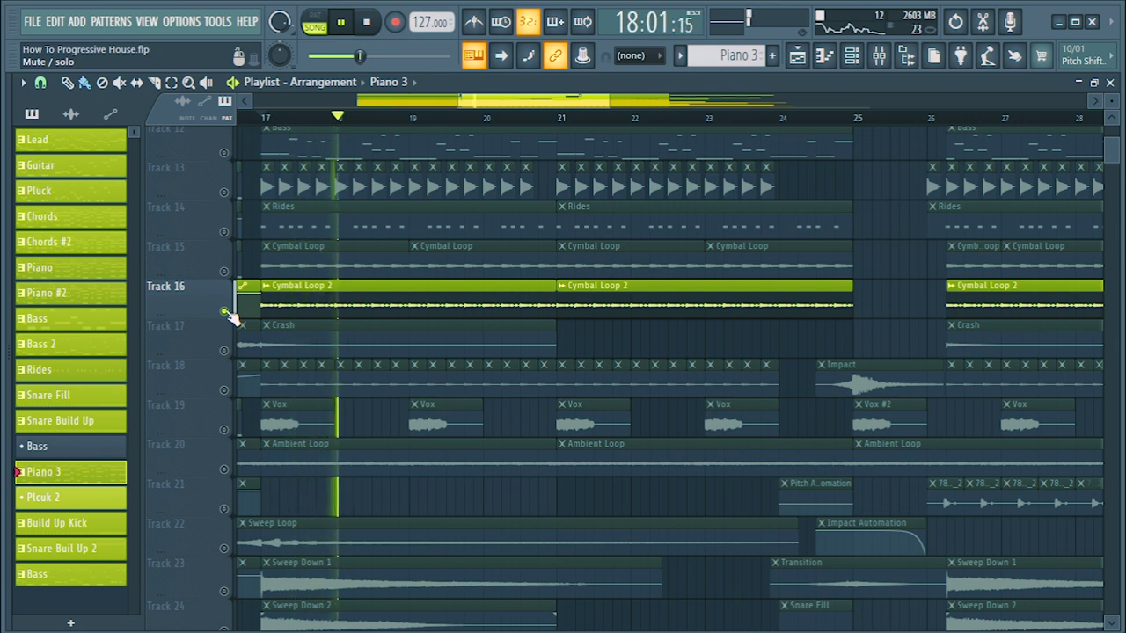
Enable Tracks 14 and 15 alongside Track 16 and play the rides and cymbal loops together from bar 17
key("space")
left_click_drag(231, 312, 234, 238)
key("space")
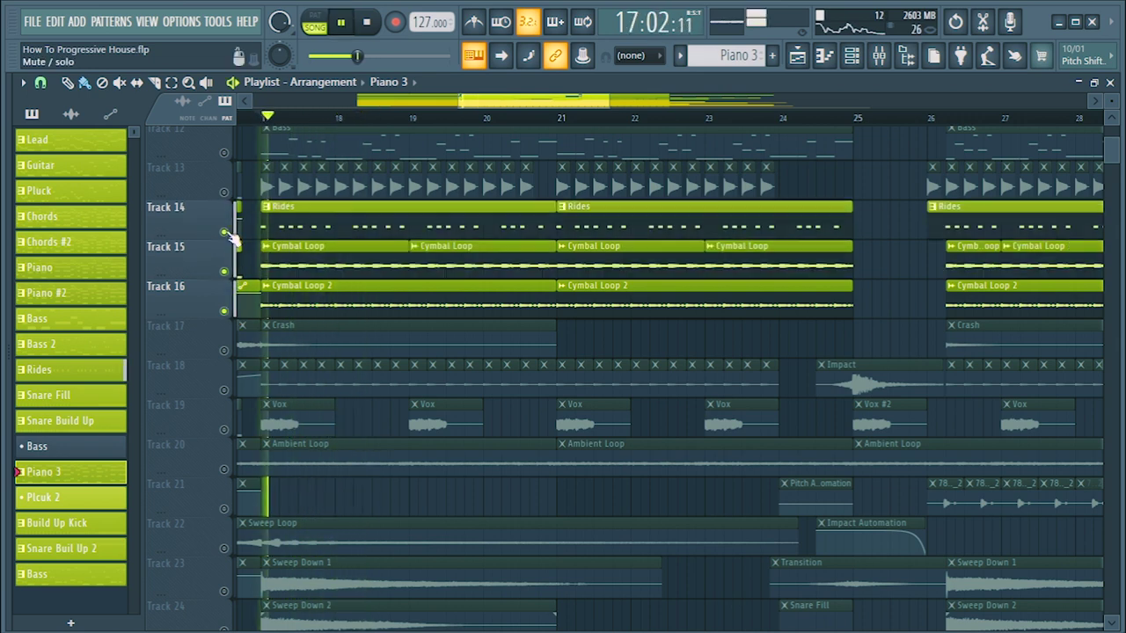
Solo the Crash on Track 17, play it from bar 17, and stop playback
right_click(224, 350)
key("space")
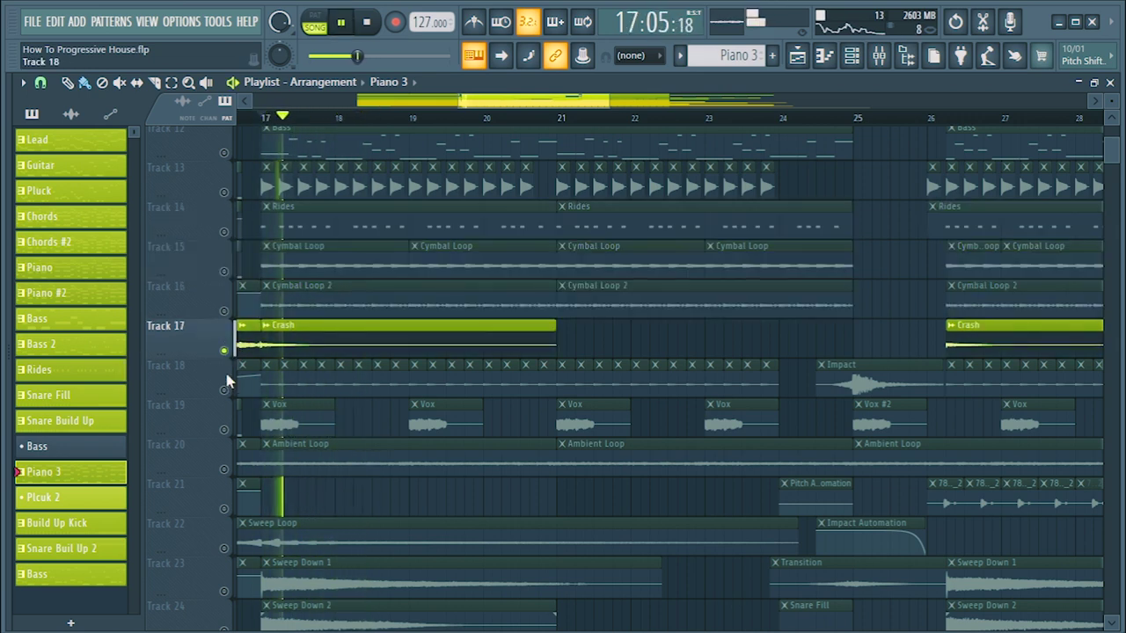
key("space")
Audition the short repeated clips on Track 18 and the Vox clips on Track 19, each soloed in turn
right_click(225, 390)
key("space")
left_click(225, 430)
key("space")
key("space")
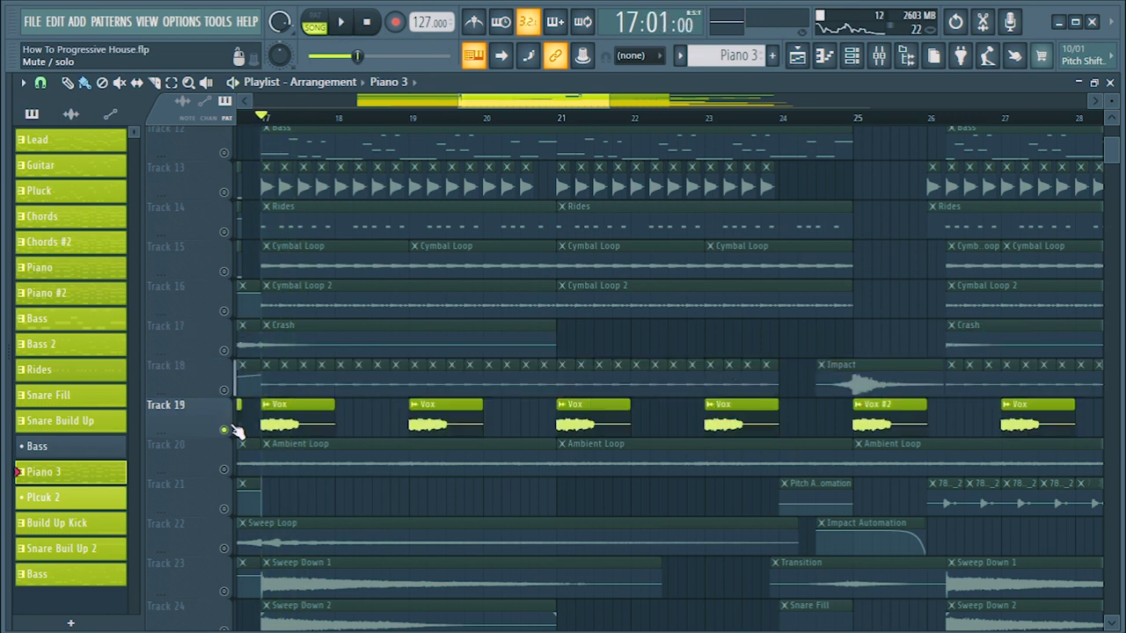
Solo the Ambient Loop on Track 20 and play it briefly from bar 17
scroll(235, 430, "down", 2)
left_click(225, 389)
key("space")
key("space")
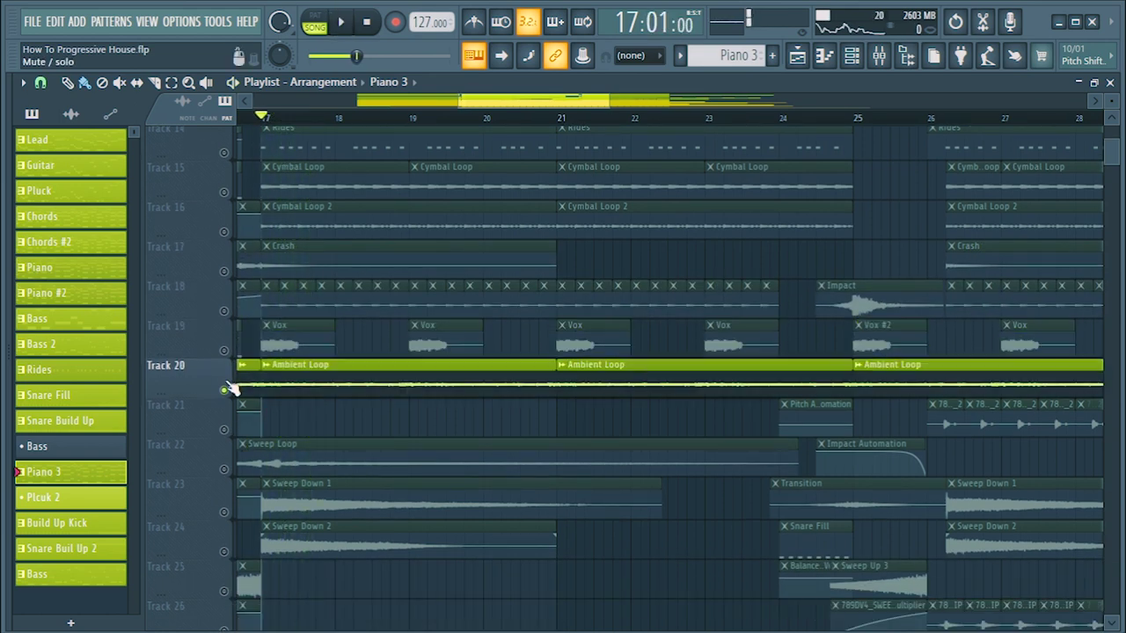
Solo the Sweep Loop on Track 22 and play it briefly from bar 17
left_click(226, 468)
key("space")
key("space")
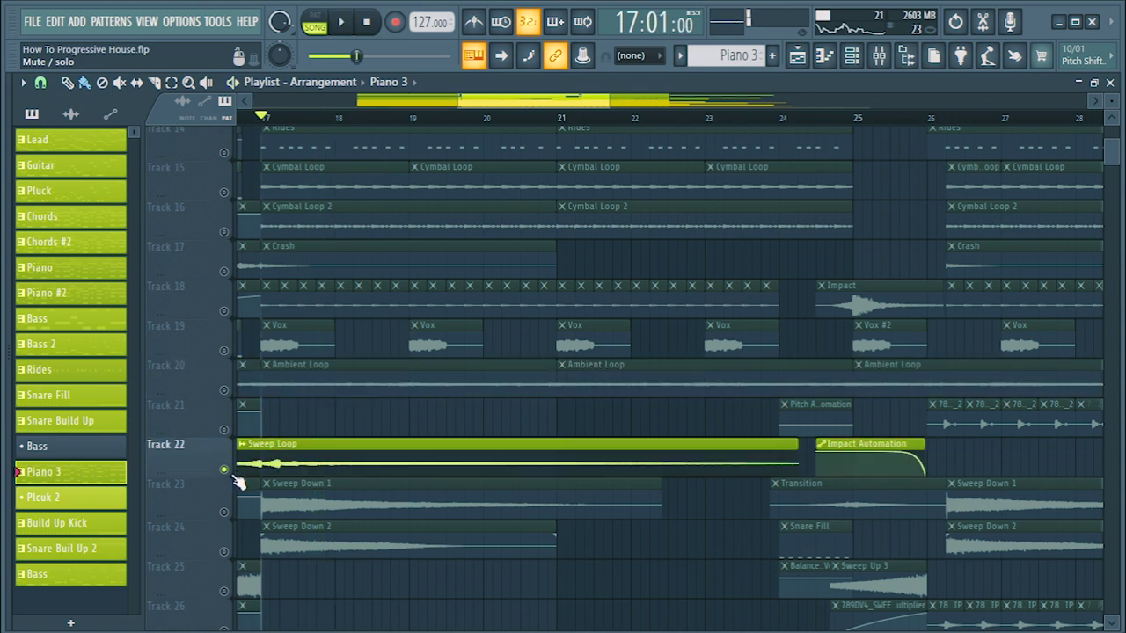
Solo Sweep Down 1 on Track 23 and play it briefly from bar 17
scroll(236, 456, "down", 3)
left_click(225, 393)
key("space")
key("space")
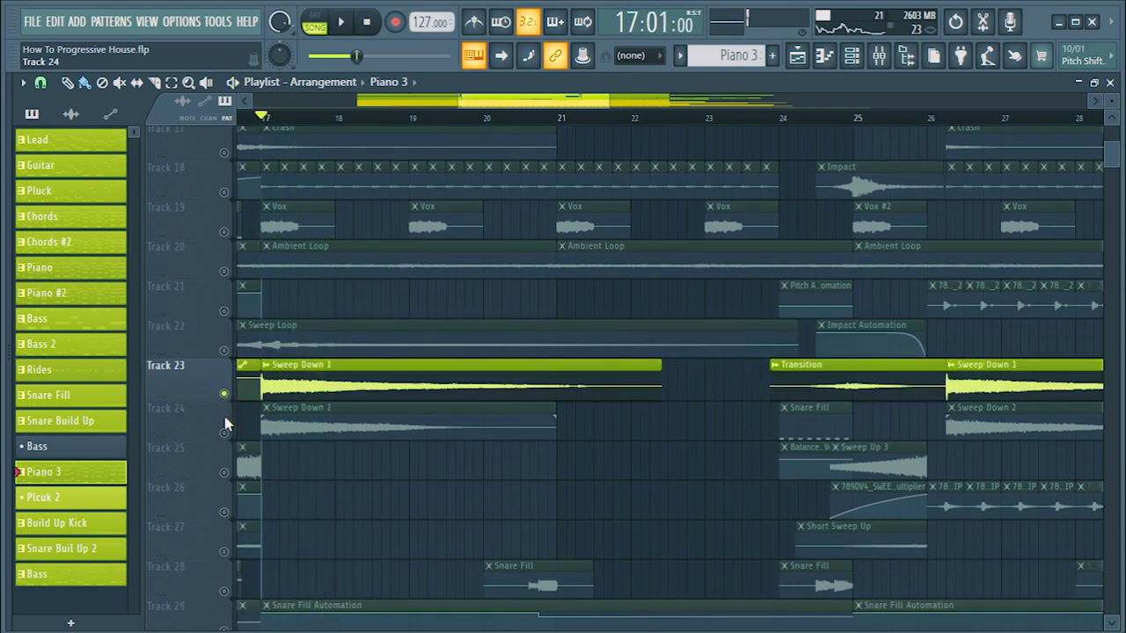
Solo Sweep Down 2 on Track 24, listen to it from bar 17, and stop playback
key("space")
key("space")
left_click(225, 432)
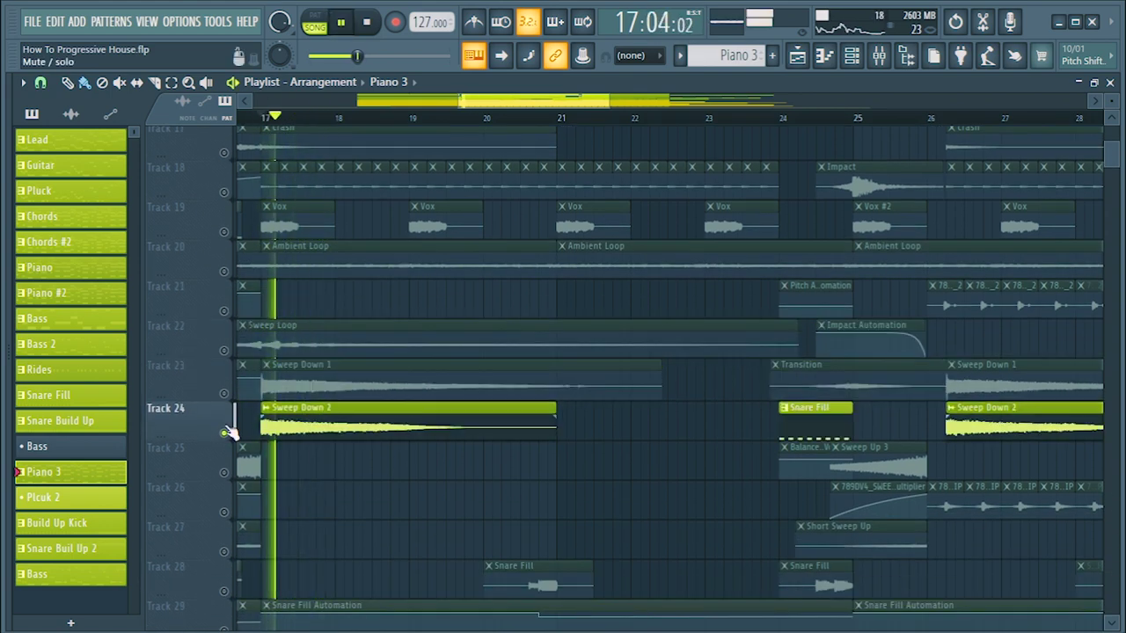
scroll(246, 440, "down", 6)
key("space")
Solo the Snare Fill clips on Track 28 and listen to the fills around bars 21, 28 and 32
left_click(223, 354)
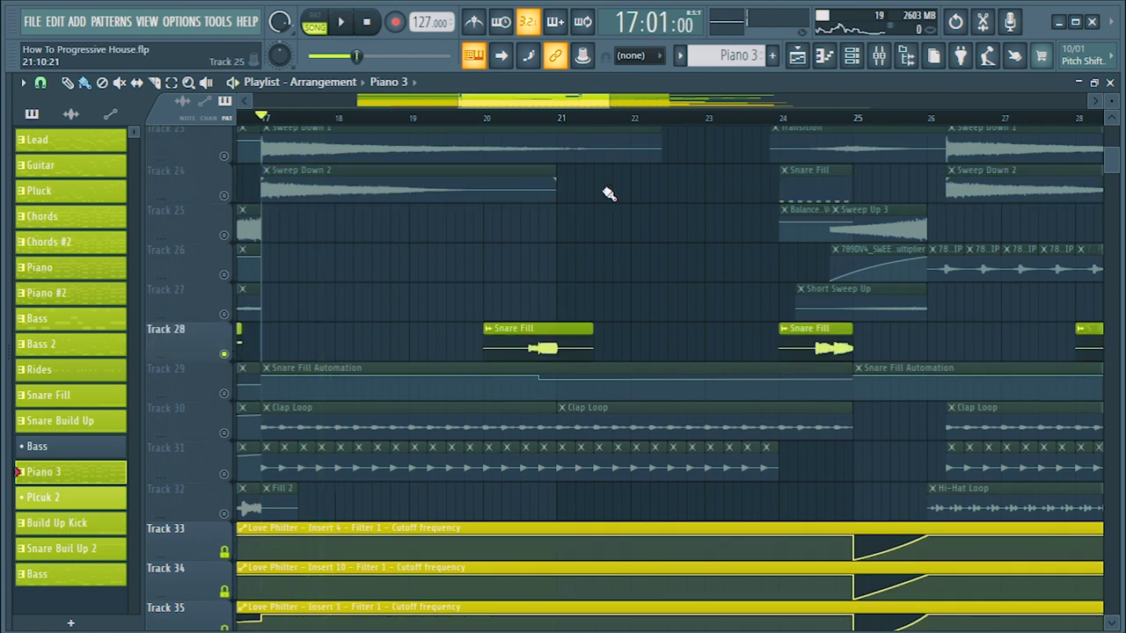
left_click(538, 120)
key("space")
scroll(581, 118, "down", 2)
scroll(614, 118, "right", 2)
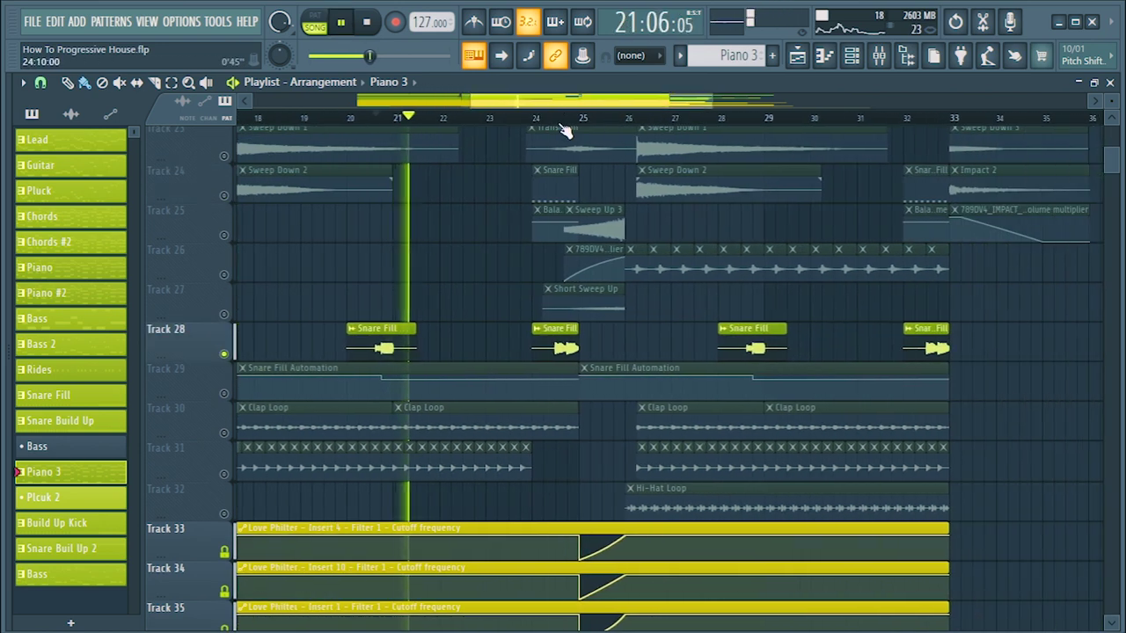
left_click(736, 119)
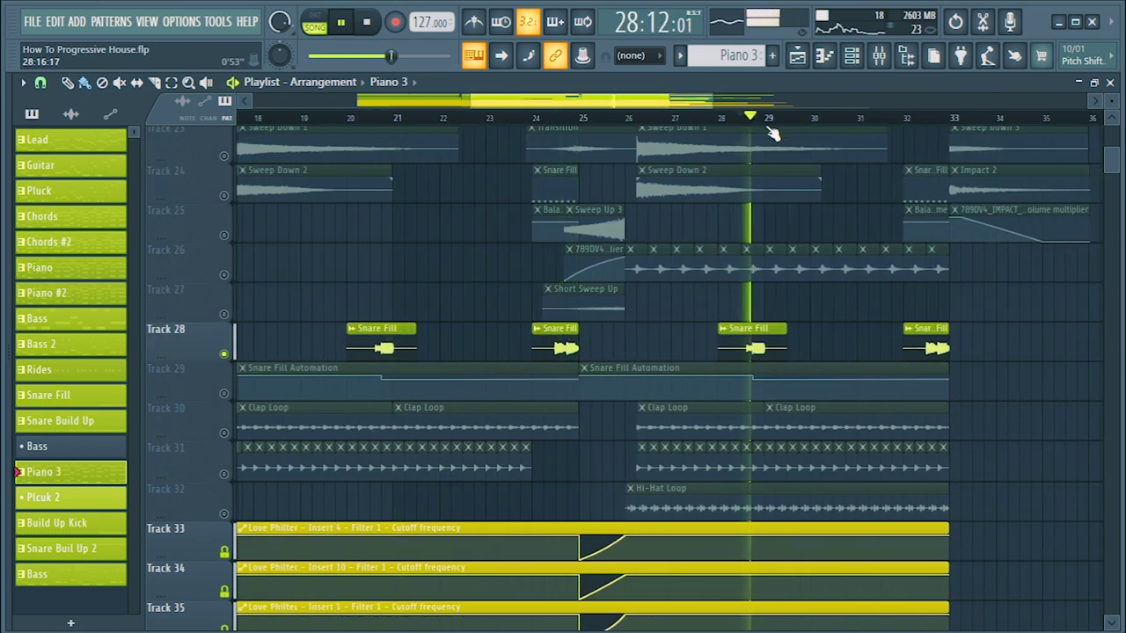
left_click(919, 120)
key("space")
Solo Tracks 24 and 25 and play the Snare Fill pattern from just before bar 24
scroll(289, 272, "up", 2)
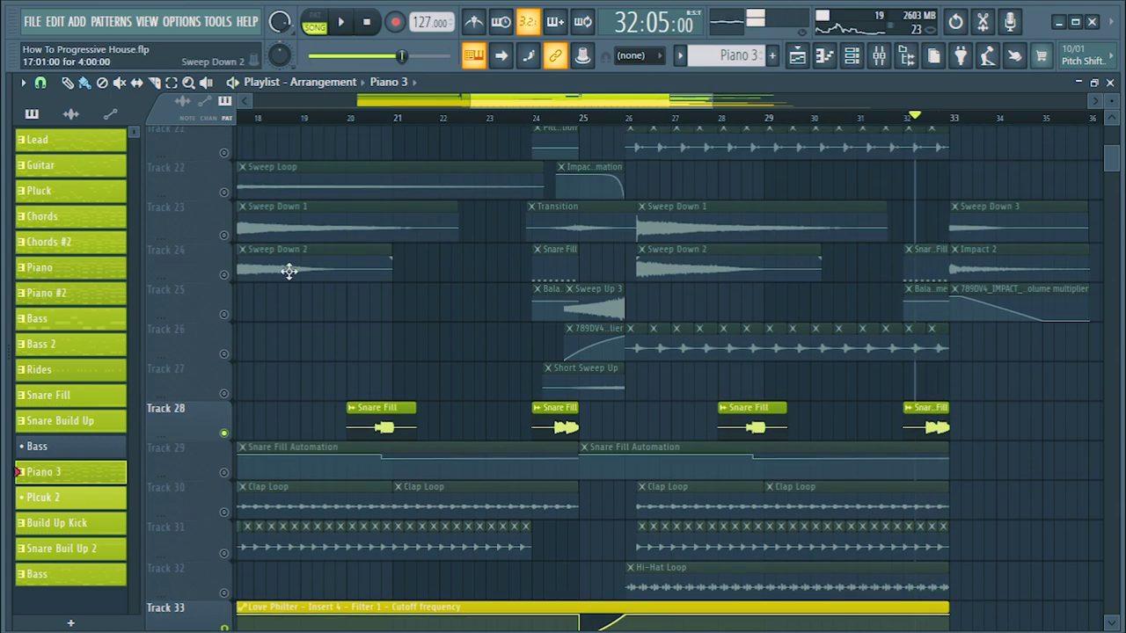
right_click(225, 275)
left_click(225, 315)
left_click(523, 119)
key("space")
scroll(574, 220, "up", 3)
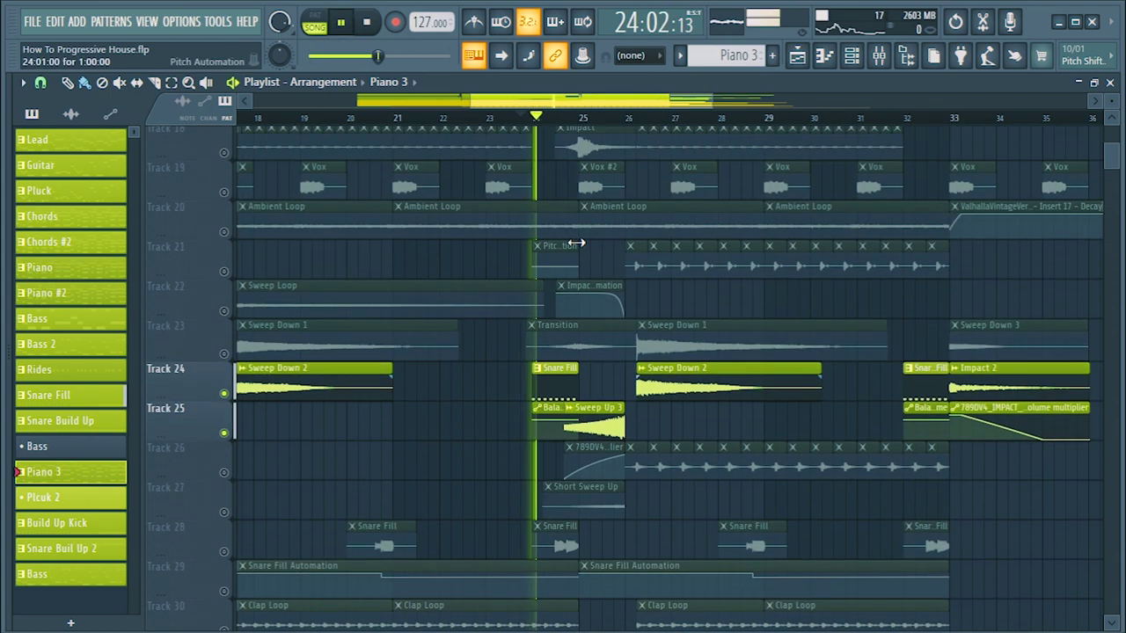
scroll(575, 121, "up", 3)
key("space")
Solo the Transition on Track 23, add Tracks 18, 19 and 24, and play the Impact and Vox #2 section through bar 25
scroll(252, 432, "up", 3)
right_click(224, 473)
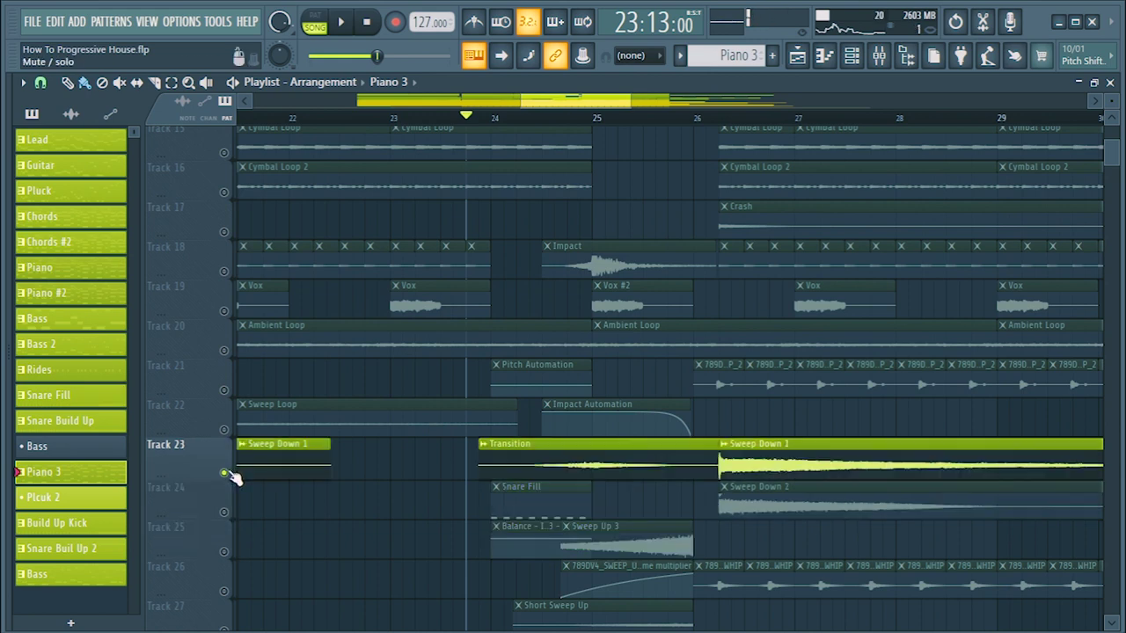
left_click(224, 272)
key("space")
left_click(224, 311)
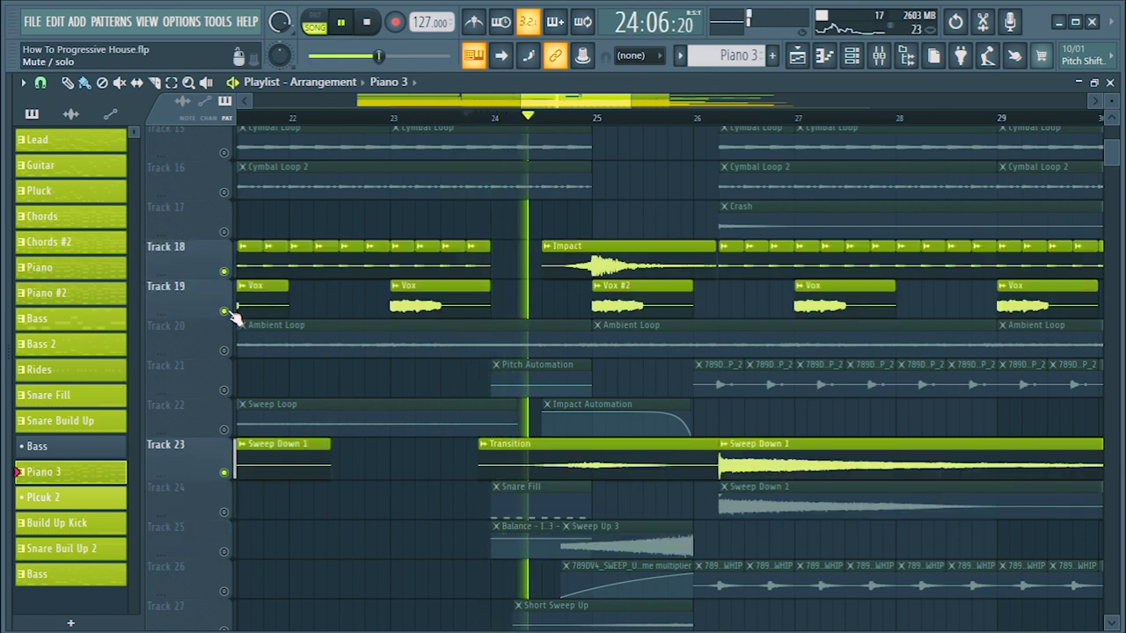
left_click(223, 512)
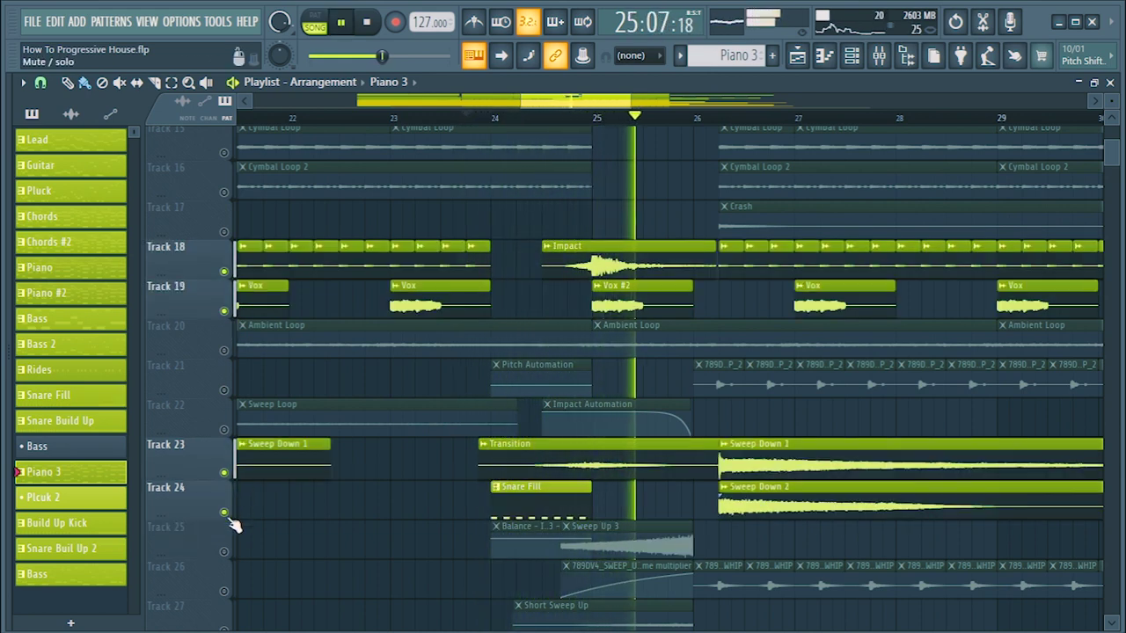
key("space")
Solo Tracks 25 and 26 and play Sweep Up 3 with its volume automation from bar 25
right_click(223, 552)
left_click(223, 592)
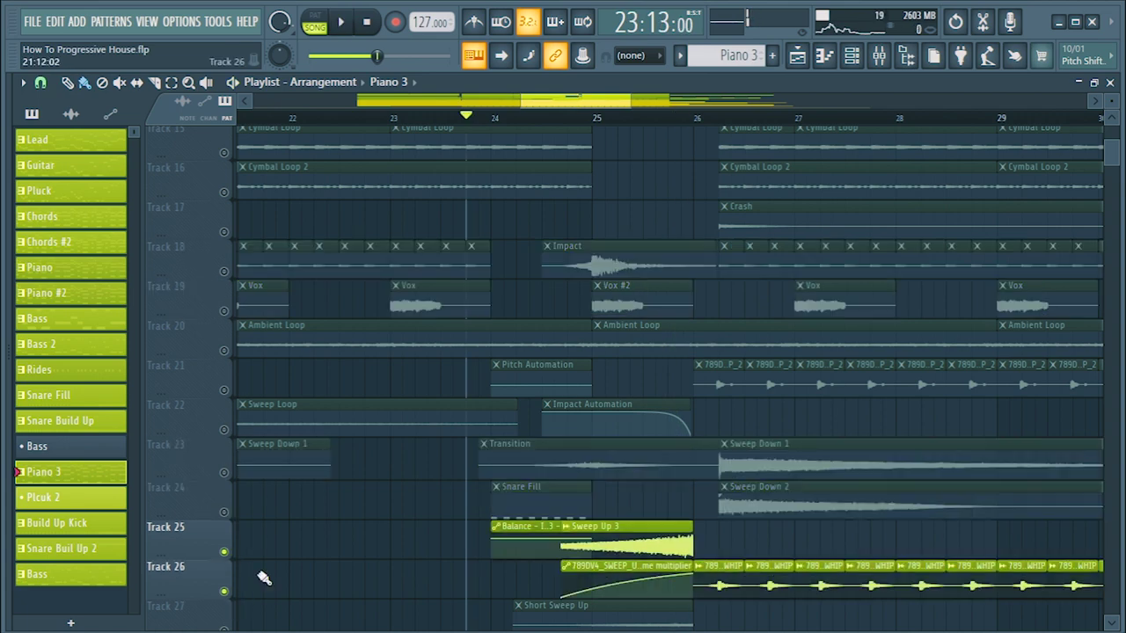
left_click(596, 121)
key("space")
scroll(604, 123, "down", 5)
key("space")
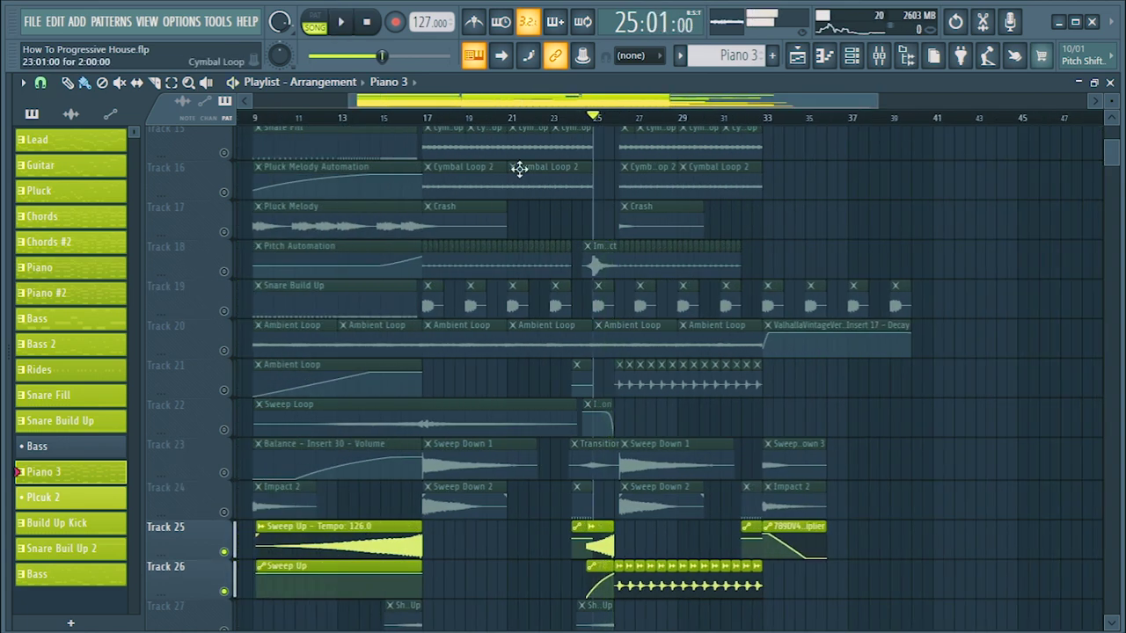
Solo Tracks 30, 31 and 32 and play the Clap Loop and accompanying percussion from bar 17
scroll(251, 273, "down", 10)
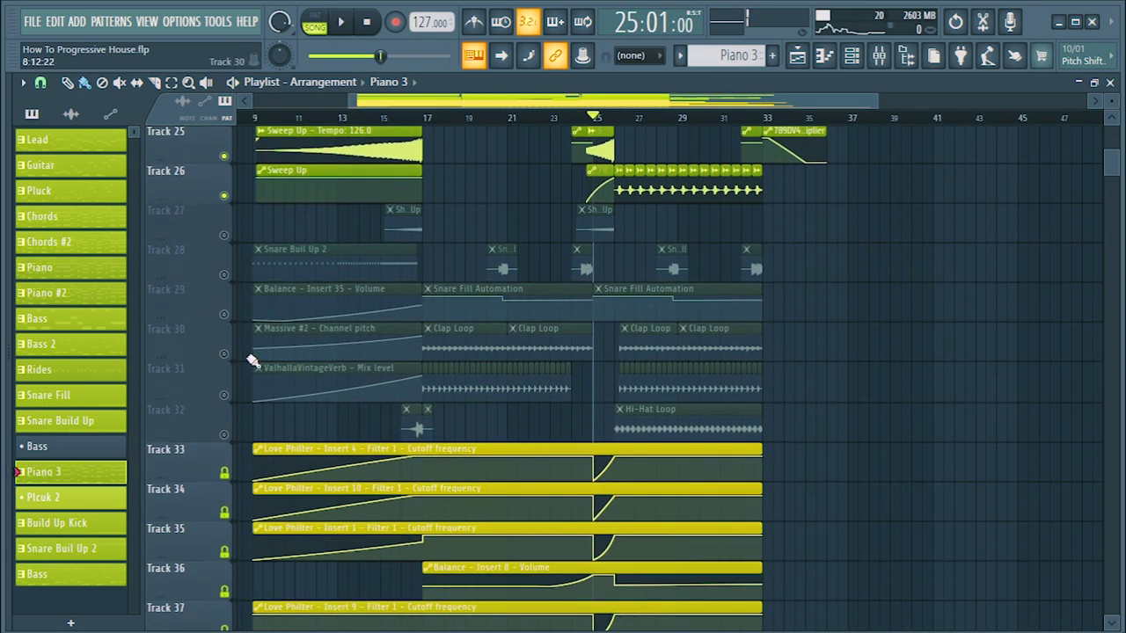
left_click(226, 355)
left_click(223, 395)
left_click(224, 434)
left_click(428, 118)
key("space")
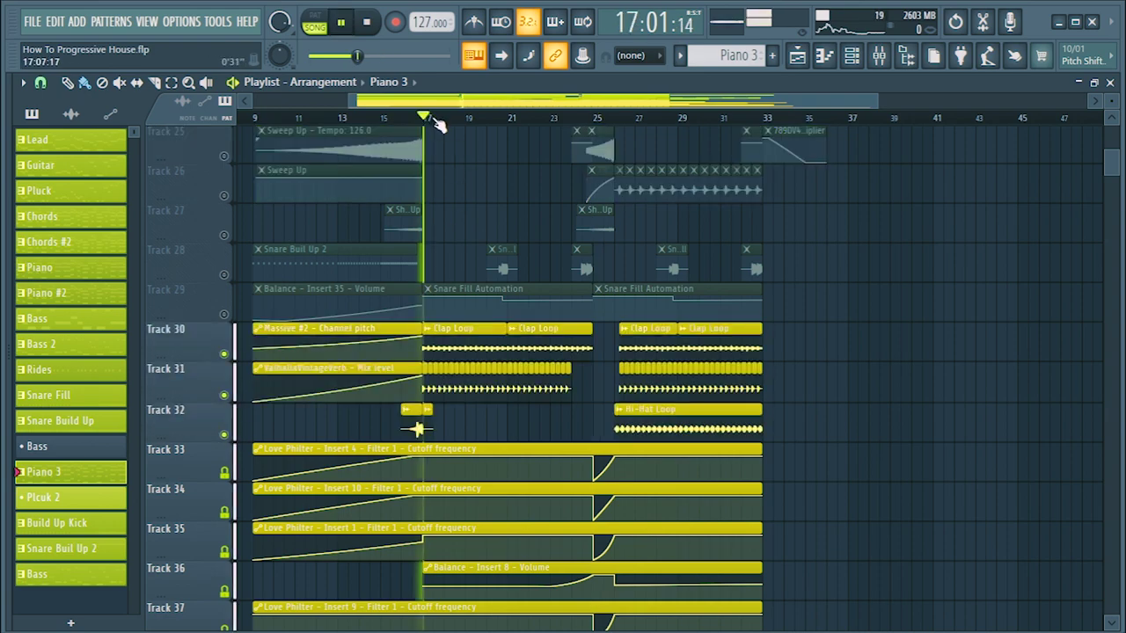
Solo the Build Up Kick on Track 13 and listen to it from bar 9 and from bar 15
scroll(470, 206, "up", 5)
scroll(458, 201, "up", 9)
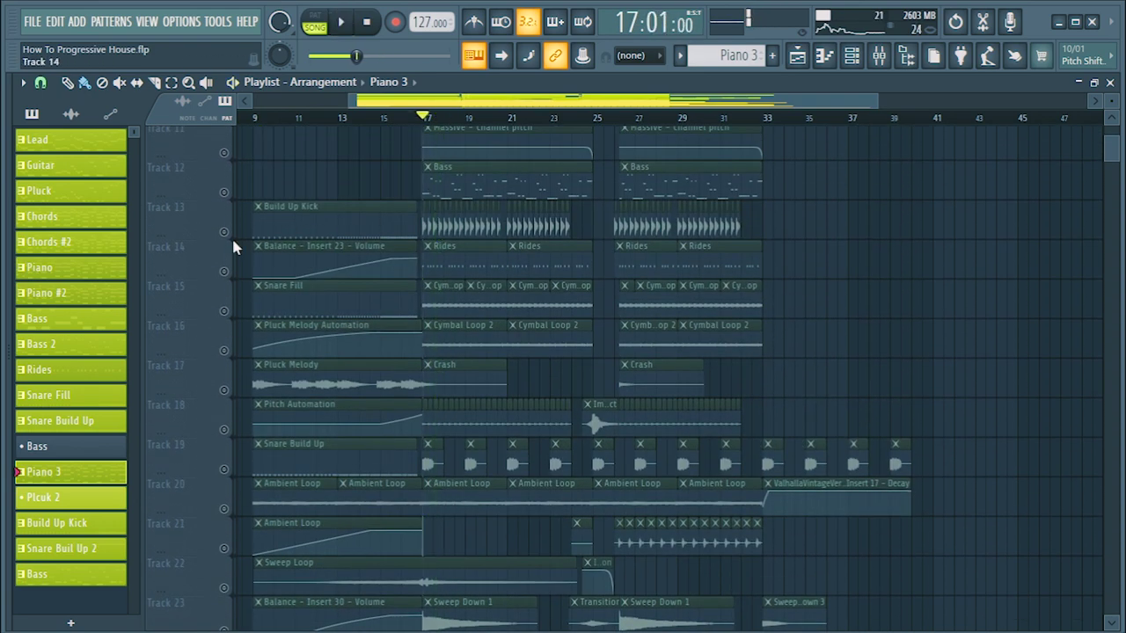
left_click(225, 233)
left_click(225, 233)
key("space")
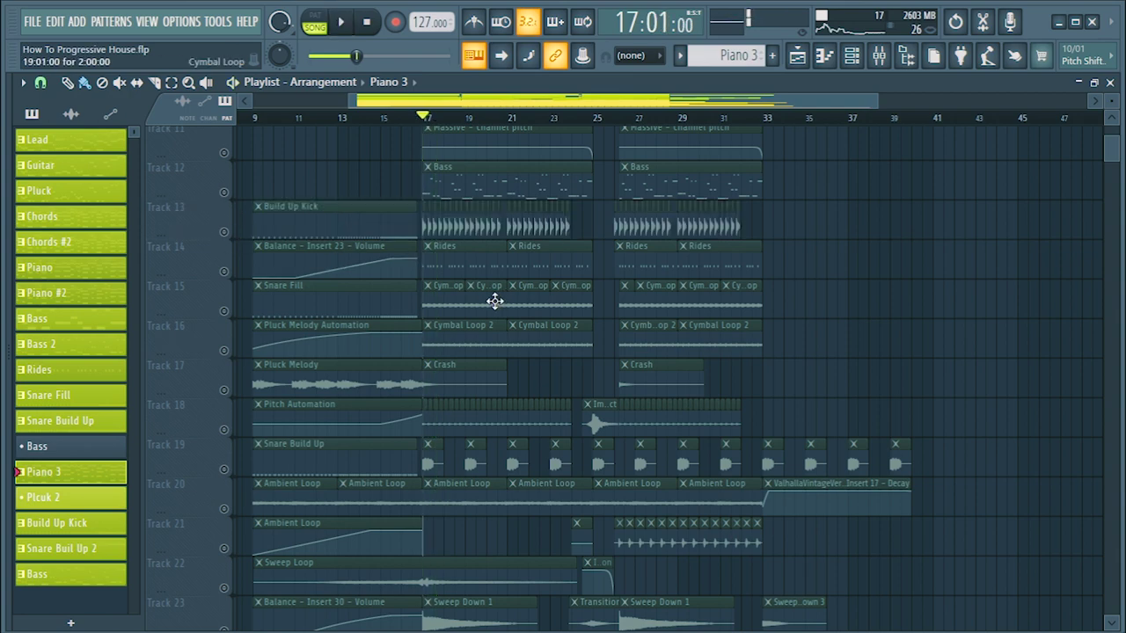
right_click(227, 231)
left_click(224, 231)
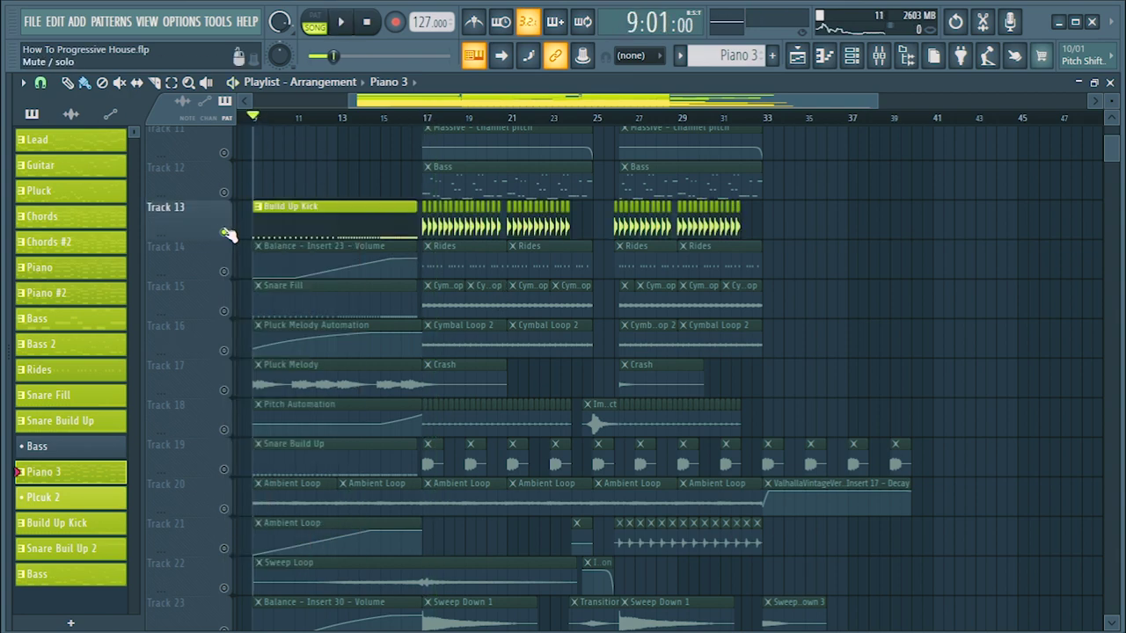
right_click(224, 232)
right_click(225, 231)
key("space")
left_click(384, 117)
scroll(393, 105, "up", 3)
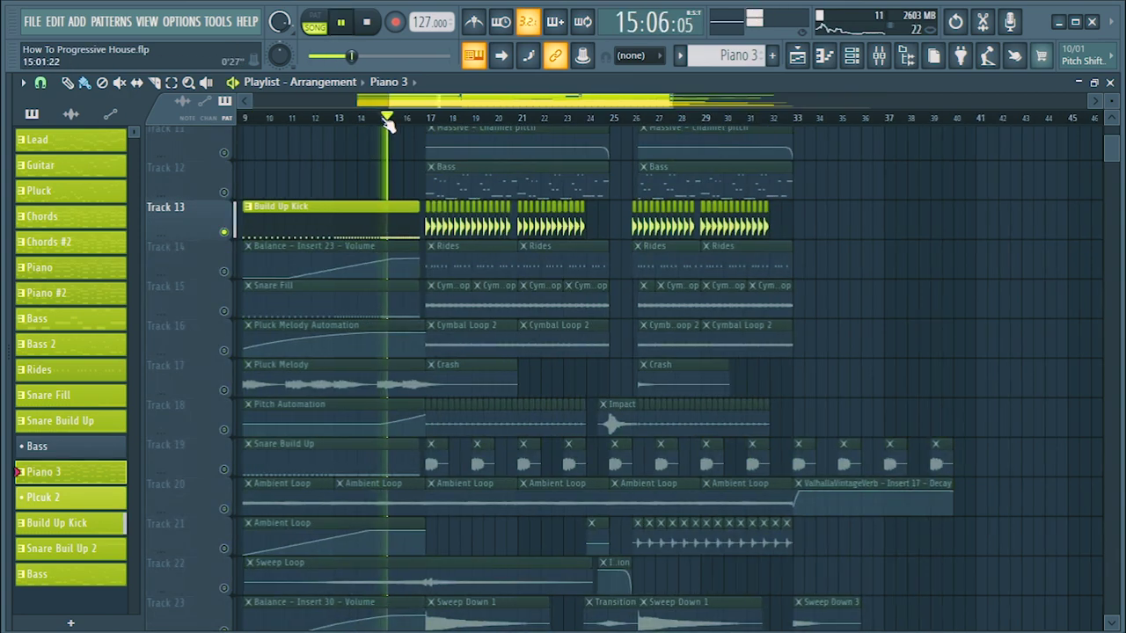
Solo Tracks 14 and 15 and play the build-up Snare Fill with its Insert 23 volume automation from bar 14
right_click(224, 271)
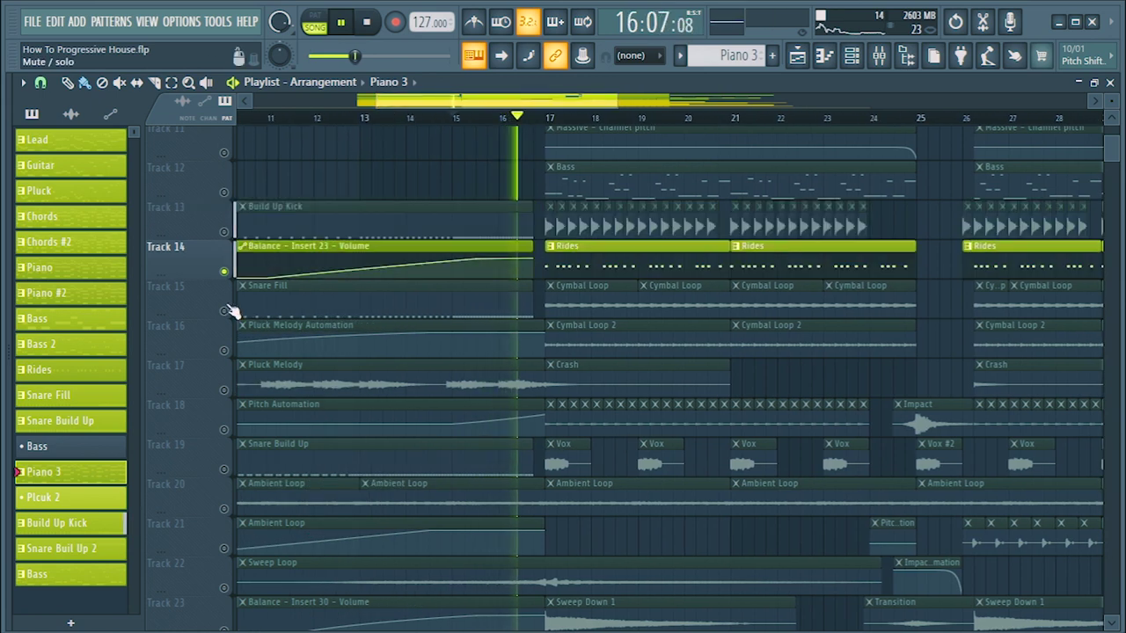
left_click(225, 310)
left_click(420, 117)
left_click_drag(432, 104, 400, 116)
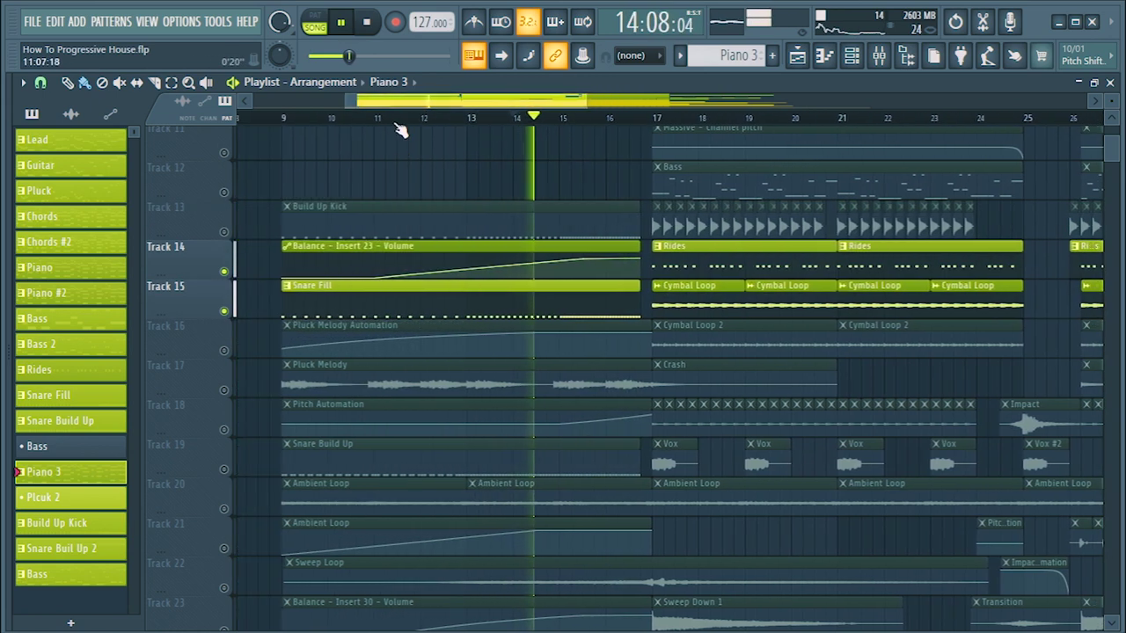
Solo the Pluck Melody on Track 17, listen to it in the build-up, and stop playback
right_click(225, 391)
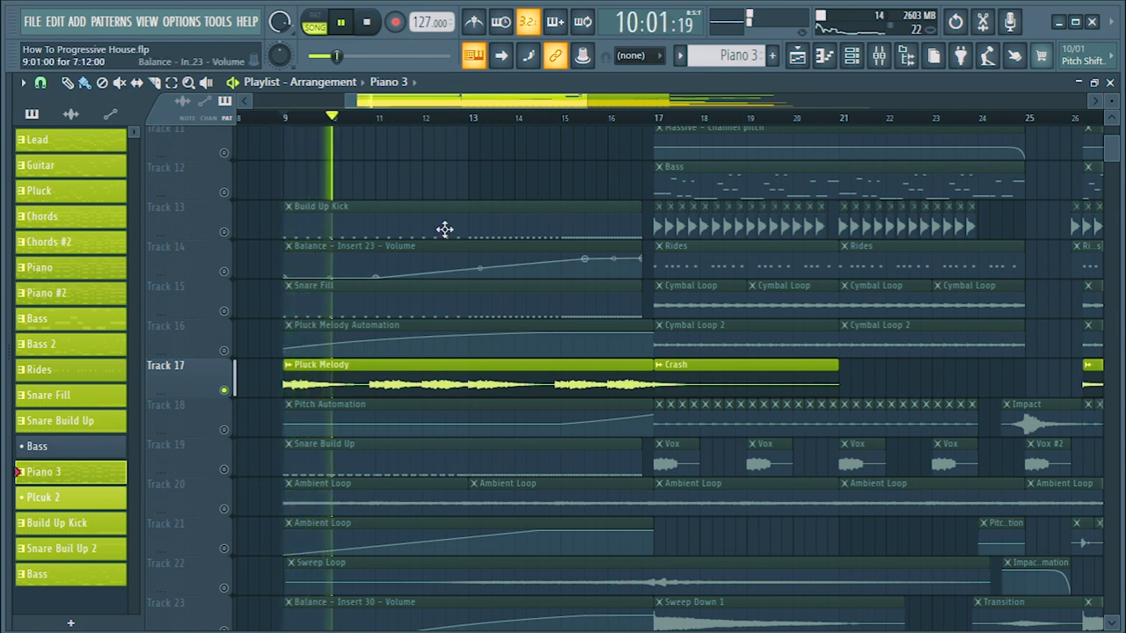
key("space")
scroll(444, 290, "down", 3)
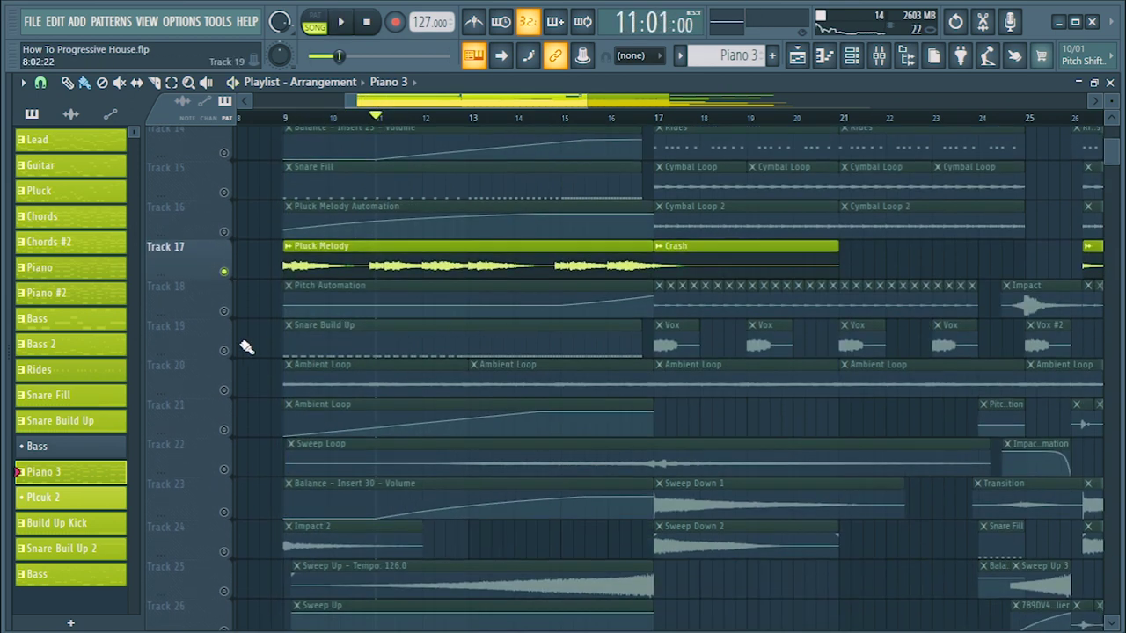
Solo the Snare Build Up on Track 19, add the Snare Fill on Track 15, and play them from bar 11
right_click(224, 350)
left_click(223, 192)
key("space")
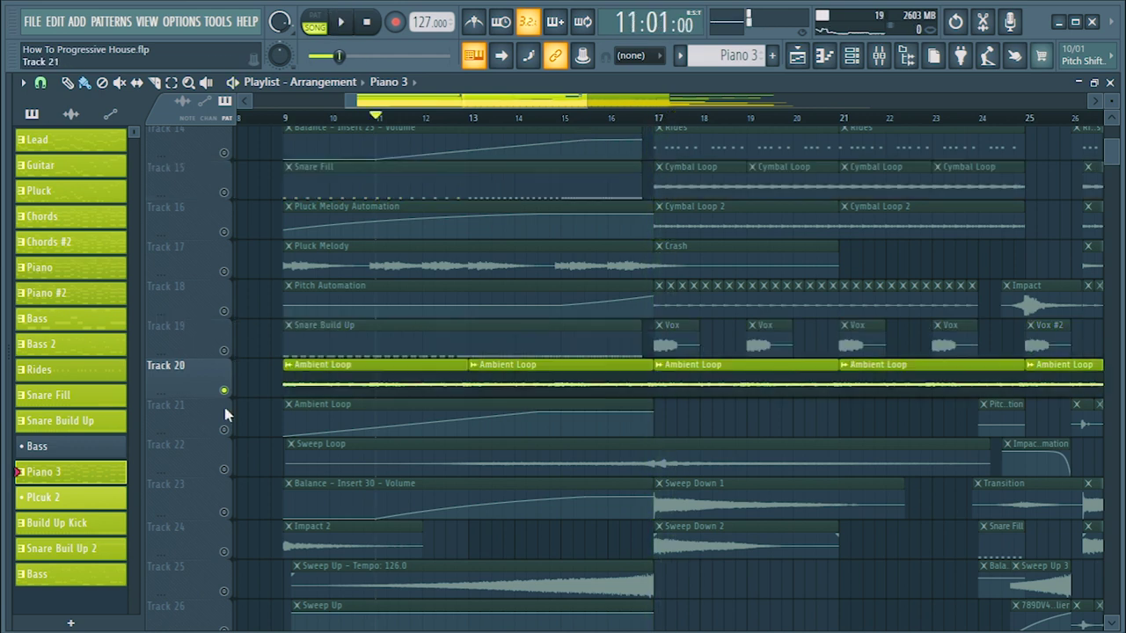
Play Impact 2 on Track 24 in solo from bar 9 and stop playback
scroll(226, 400, "down", 5)
left_click(294, 116)
key("space")
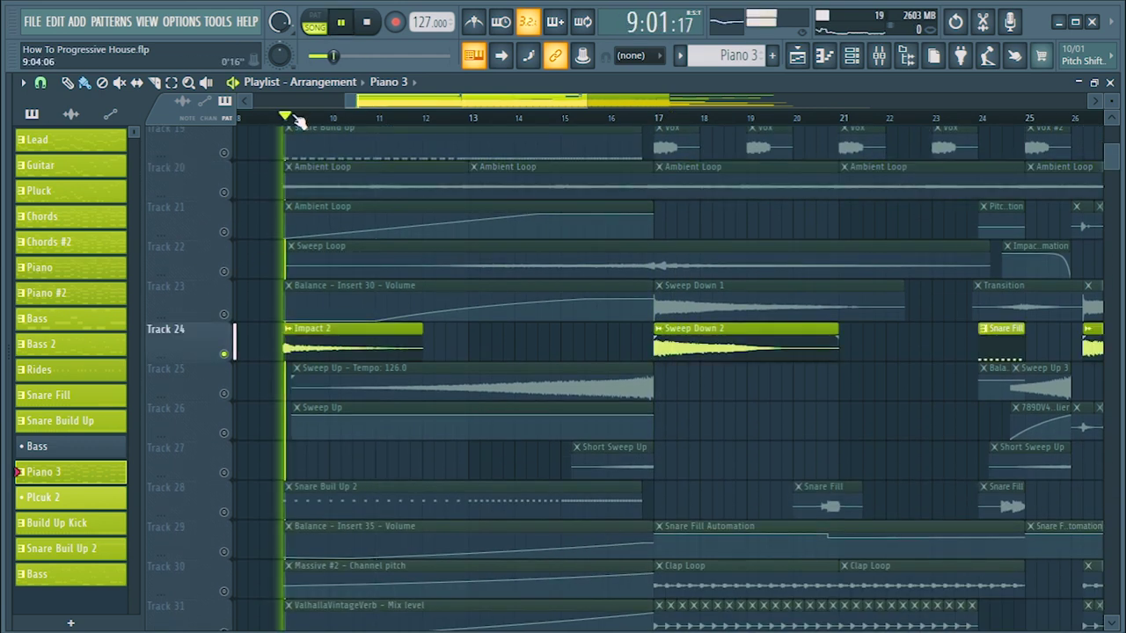
key("space")
Solo Tracks 25 and 26 and play the Sweep Up from bar 15
right_click(224, 393)
left_click(223, 433)
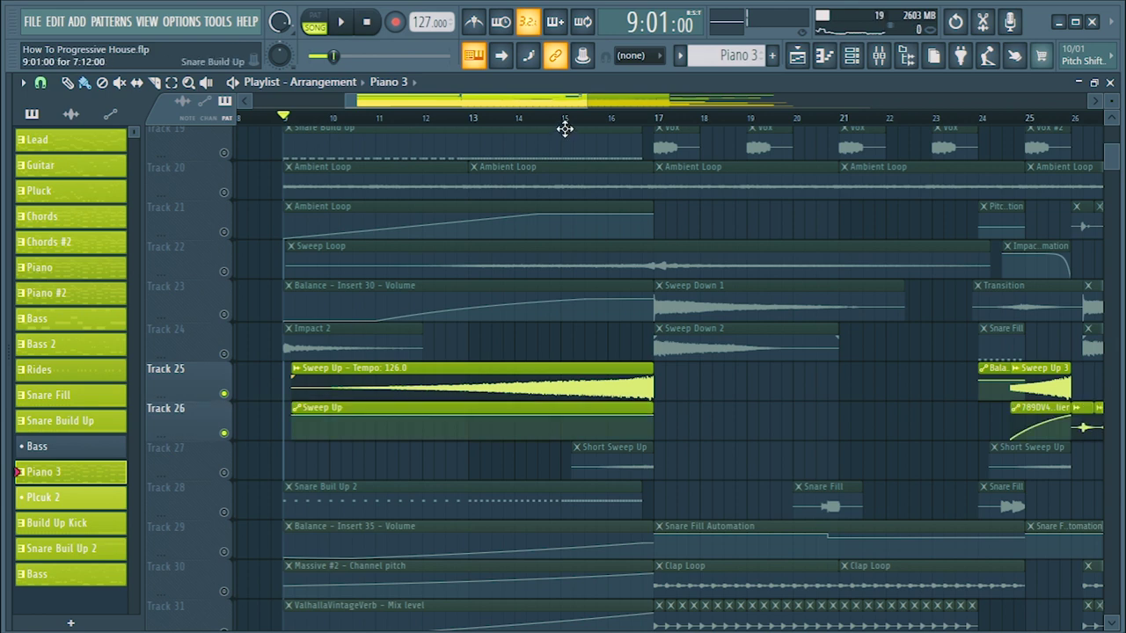
left_click(565, 115)
key("space")
Solo the Short Sweep Up on Track 27, add Tracks 28 and 29, and play them from bar 15 and from bar 9
scroll(510, 281, "down", 4)
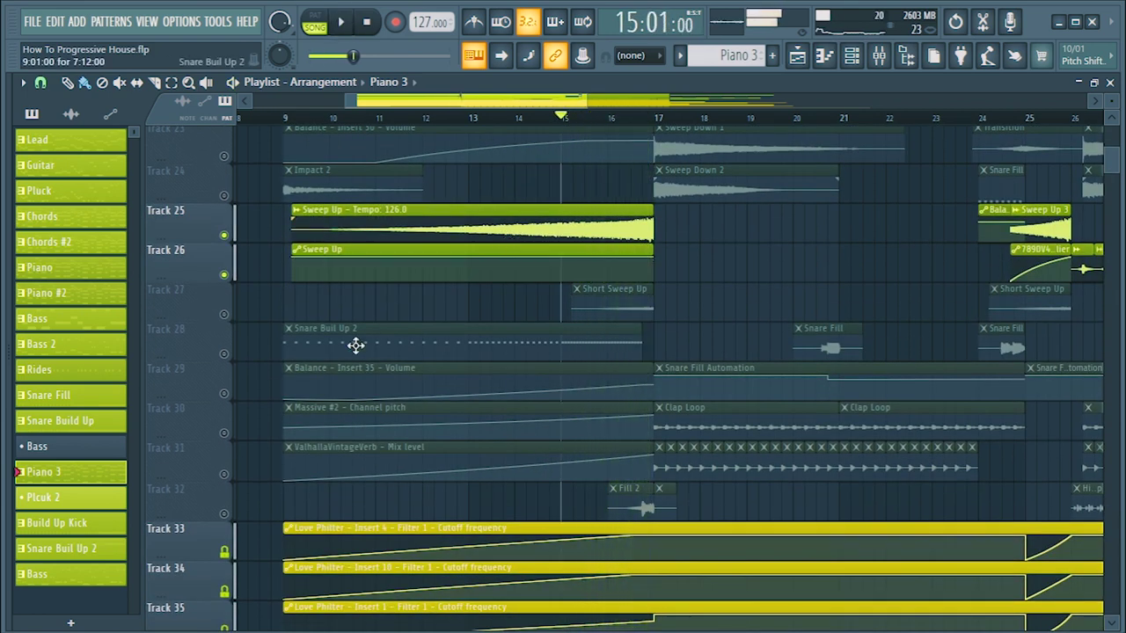
right_click(225, 316)
left_click(224, 353)
key("space")
left_click(224, 393)
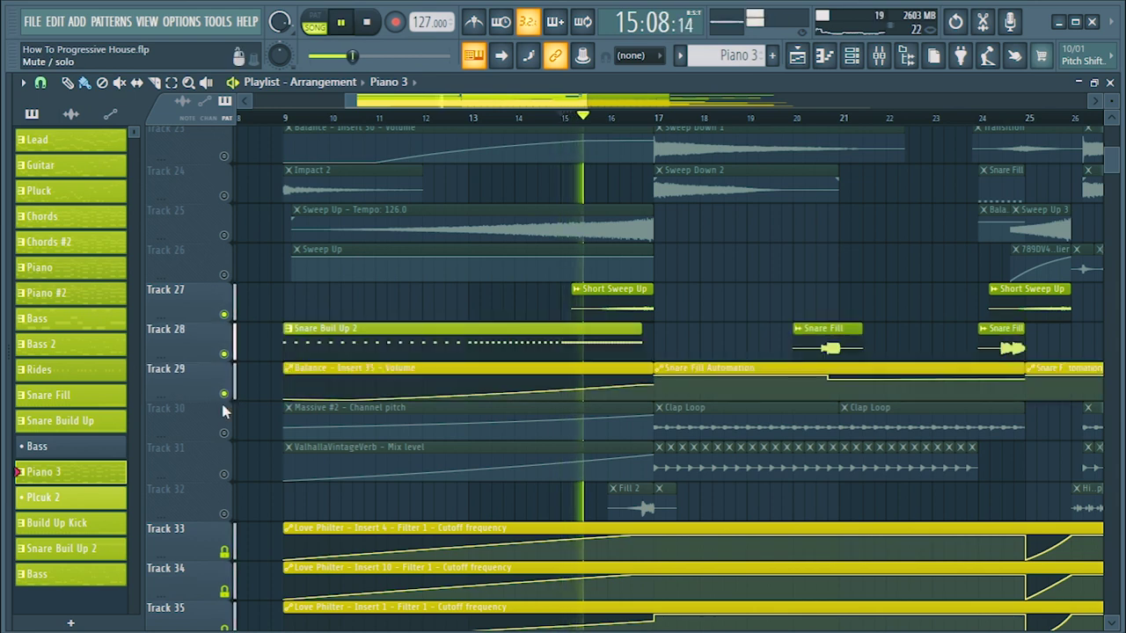
left_click(289, 120)
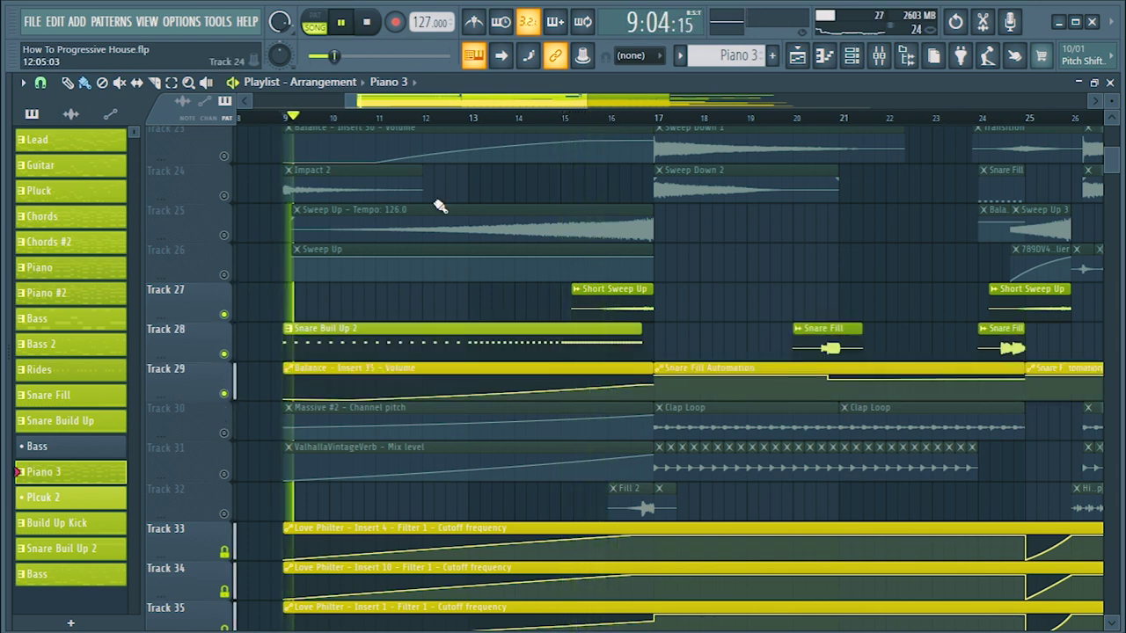
Solo the Snare Buil Up 2 on Track 28, add Tracks 29 to 32, and play the build-up through bar 16
right_click(232, 357)
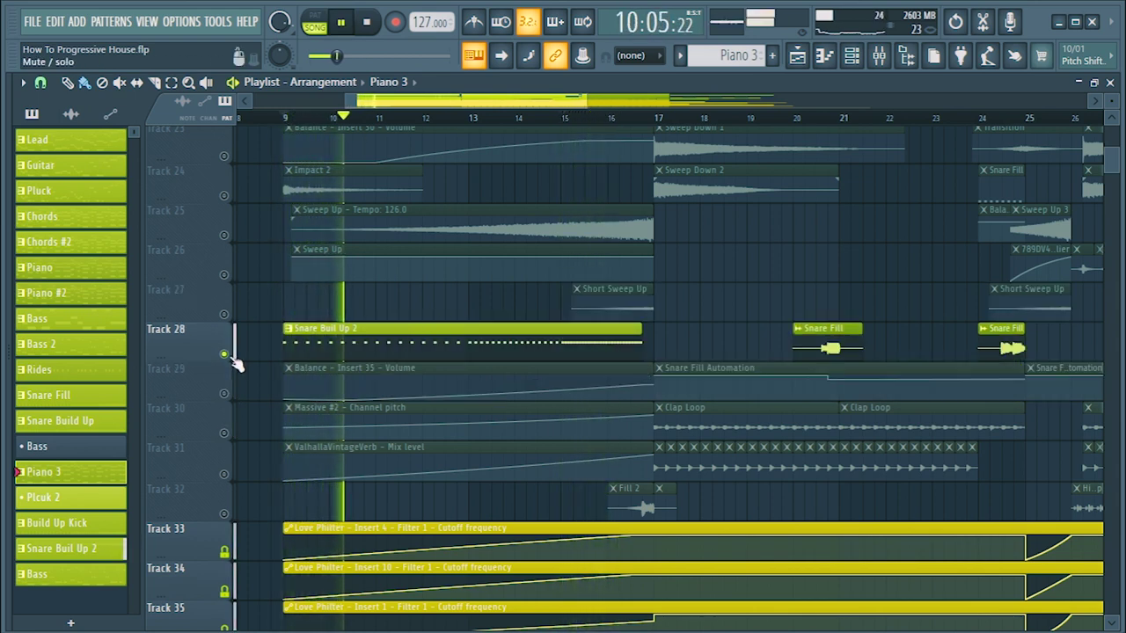
left_click(226, 473)
left_click(226, 433)
left_click(225, 394)
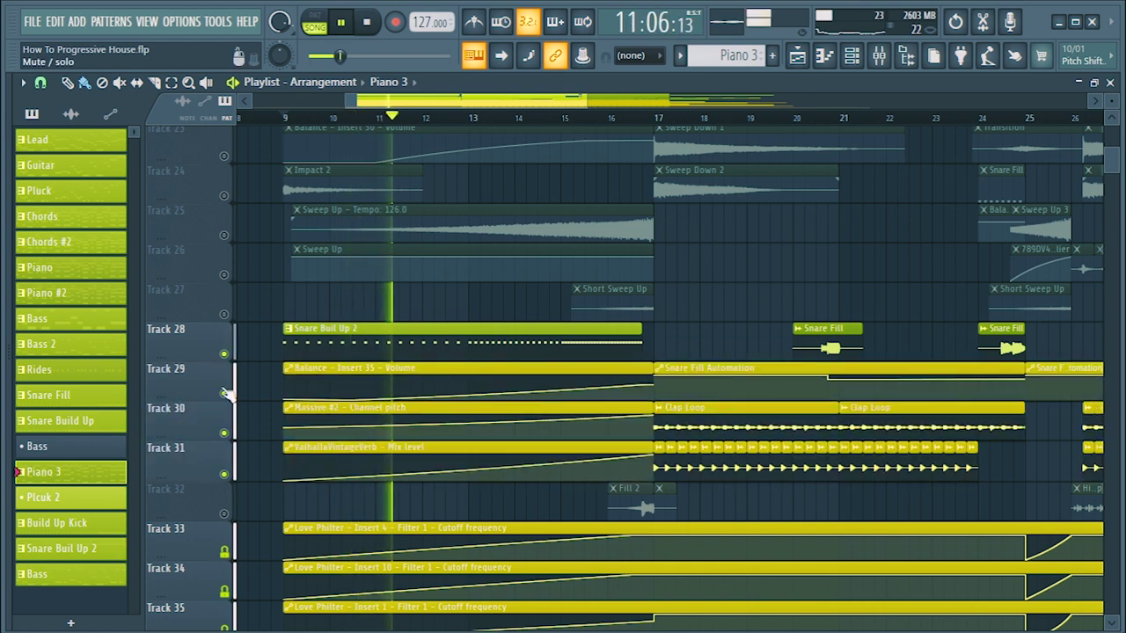
left_click(224, 514)
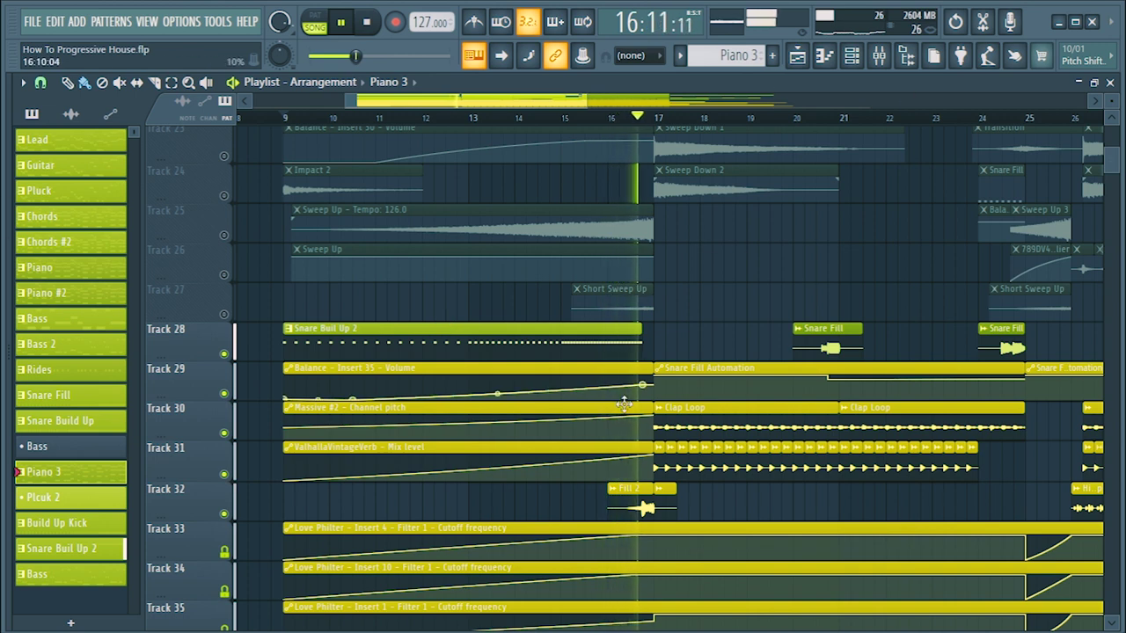
key("space")
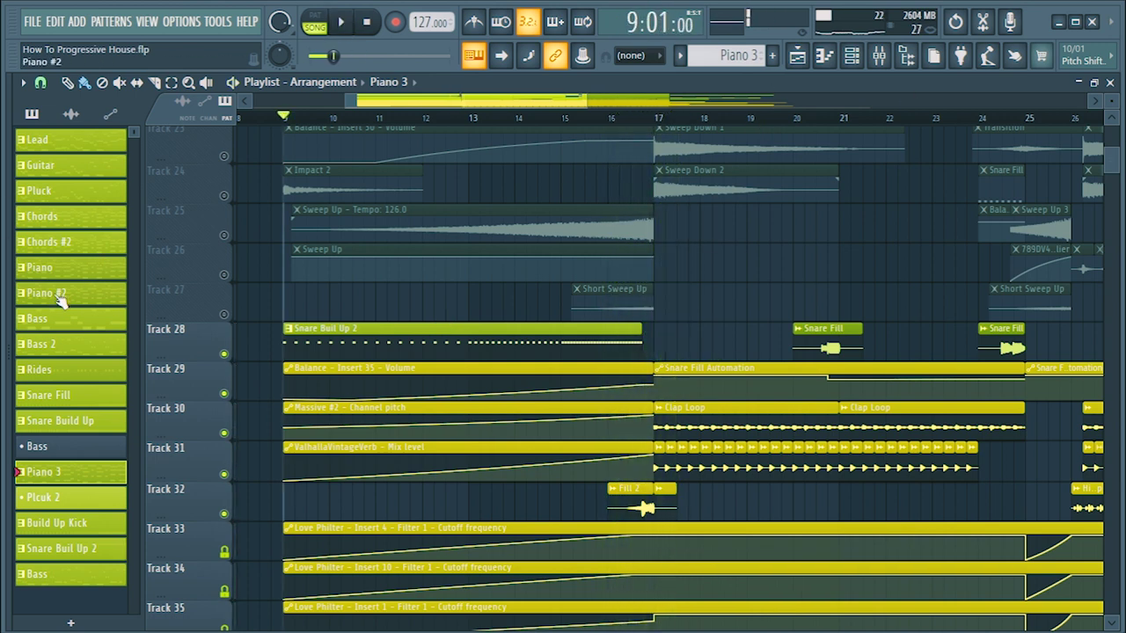
Play the Short Sweep Up on Track 27 in solo from bar 16, and solo Fill 2 on Track 32
right_click(224, 314)
left_click(629, 117)
key("space")
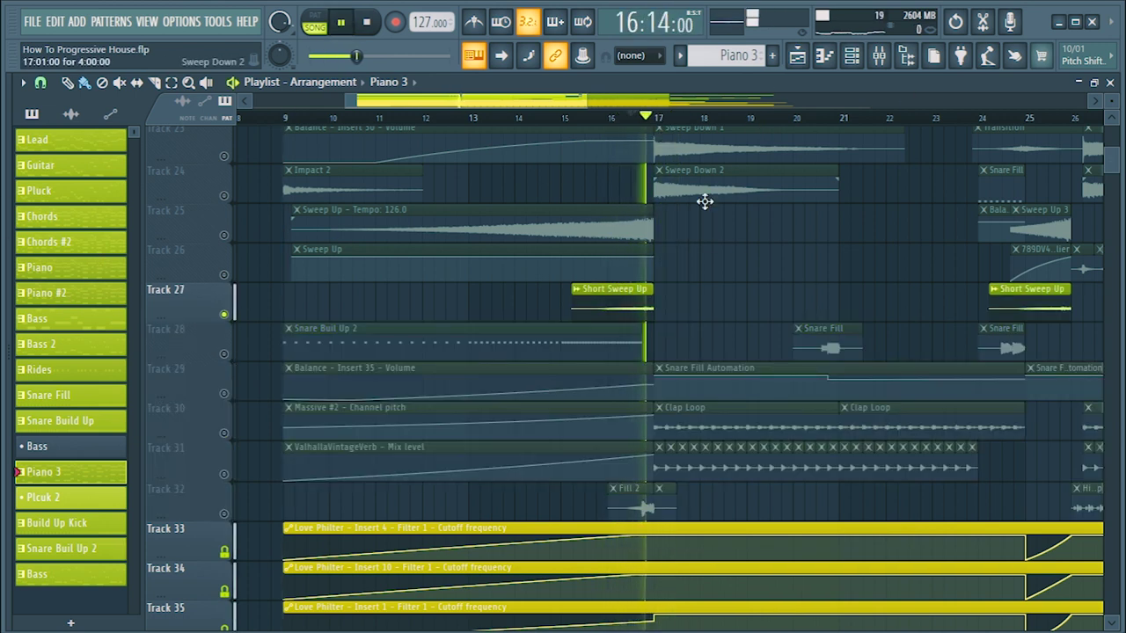
right_click(225, 513)
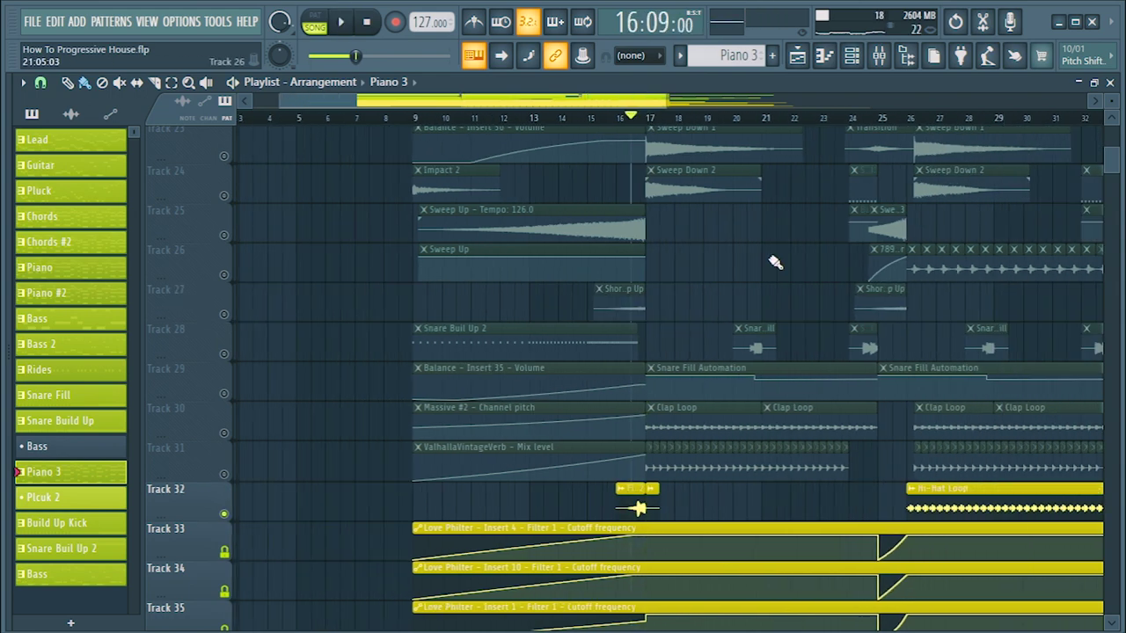
Solo Track 31 in the second drop, add the Clap Loop on Track 30 and Hi-Hat Loop on Track 32, and play from bar 26
scroll(774, 259, "up", 4)
scroll(694, 121, "down", 2)
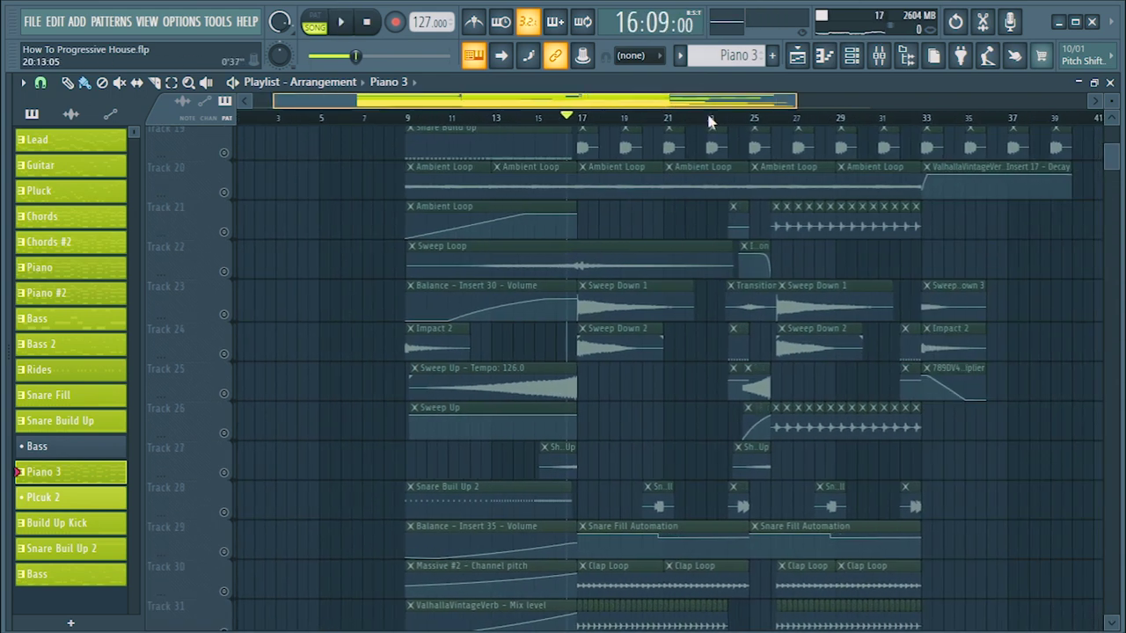
left_click_drag(711, 101, 871, 101)
scroll(554, 144, "down", 3)
scroll(542, 136, "up", 6)
scroll(543, 130, "up", 4)
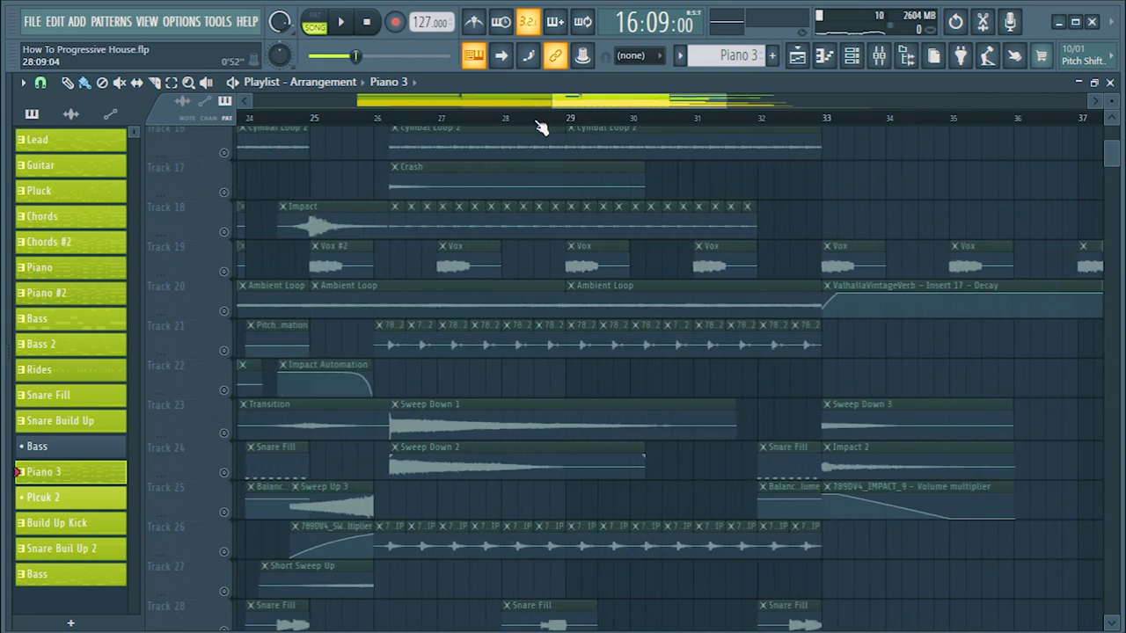
scroll(540, 314, "down", 5)
right_click(225, 513)
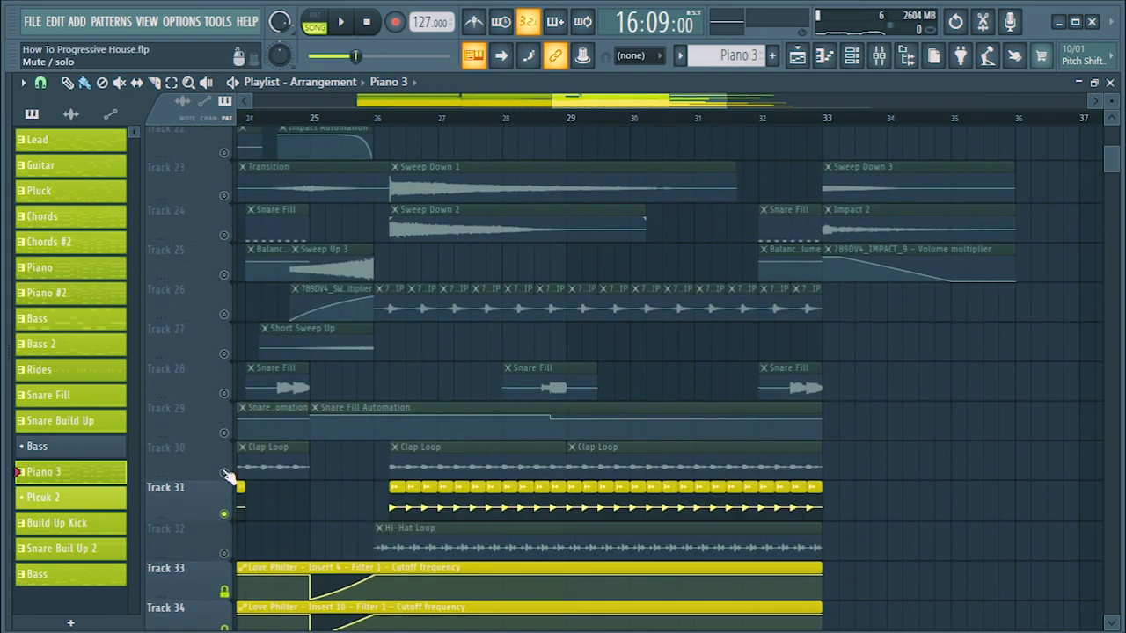
left_click(224, 473)
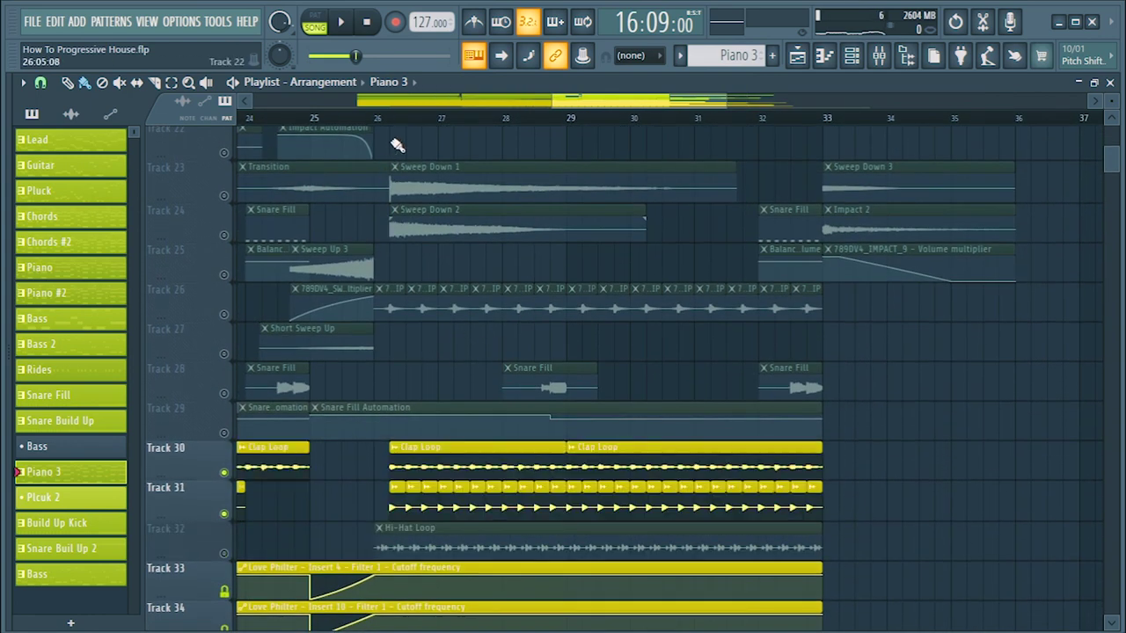
left_click(223, 553)
key("space")
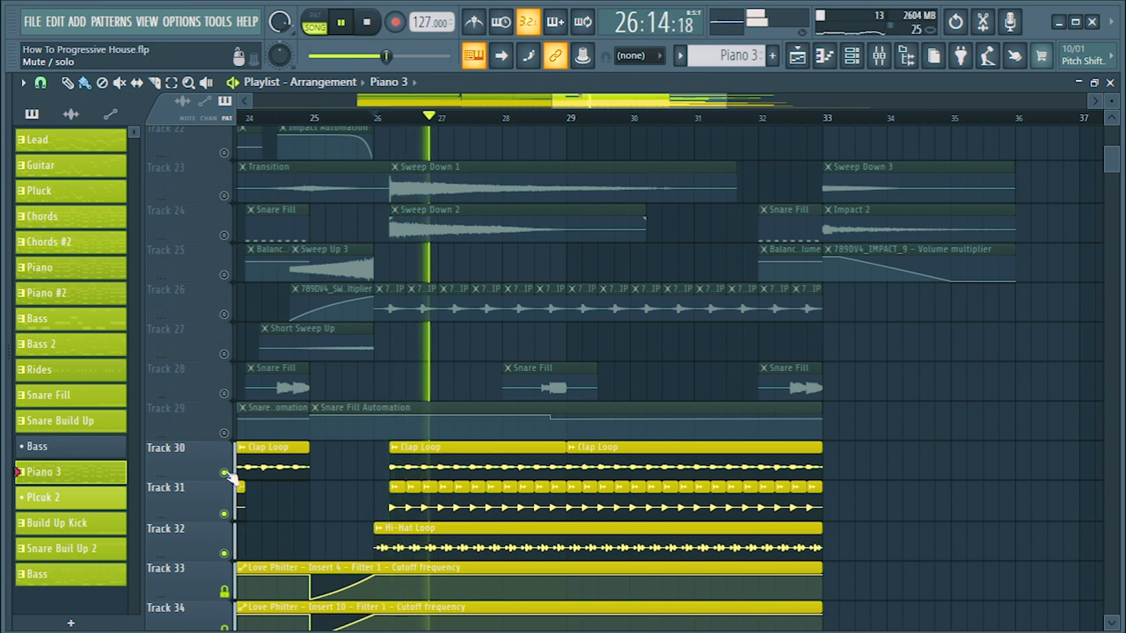
During playback, isolate the Hi-Hat Loop on Track 32, switch to the loop on Track 26, and add Track 21
left_click_drag(224, 513, 224, 553)
scroll(289, 478, "up", 1)
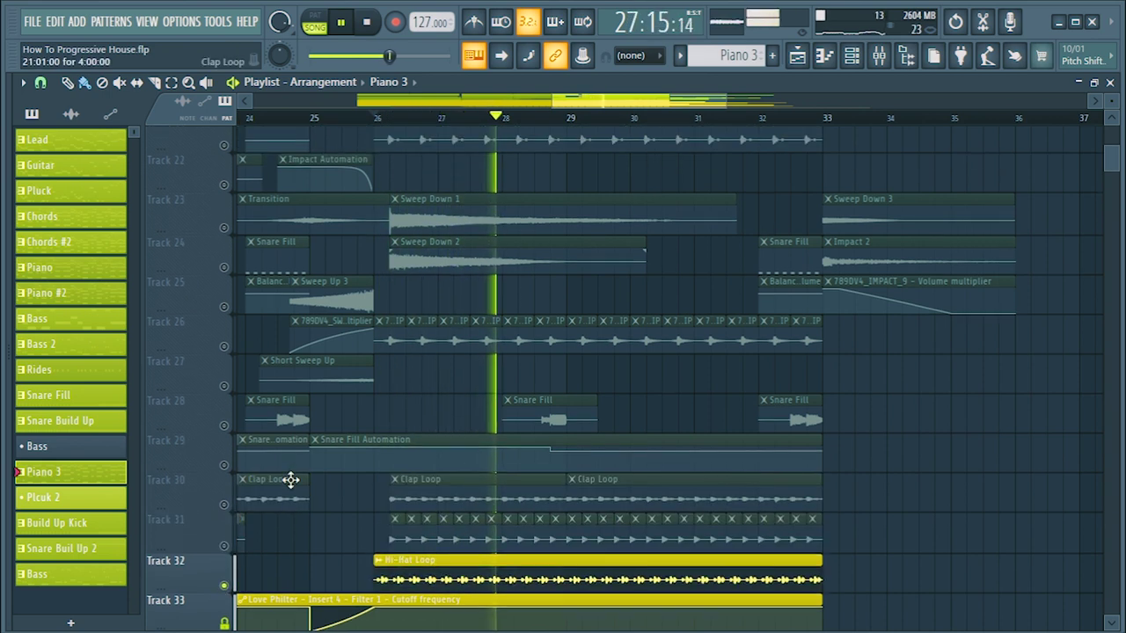
left_click(233, 345)
scroll(415, 381, "up", 3)
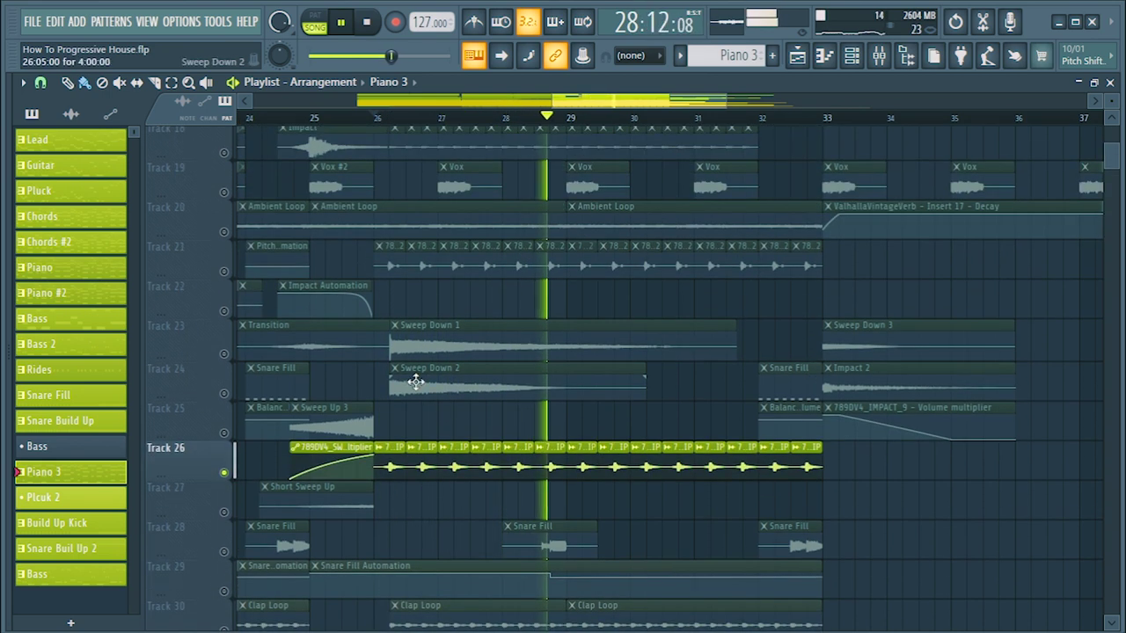
left_click(224, 271)
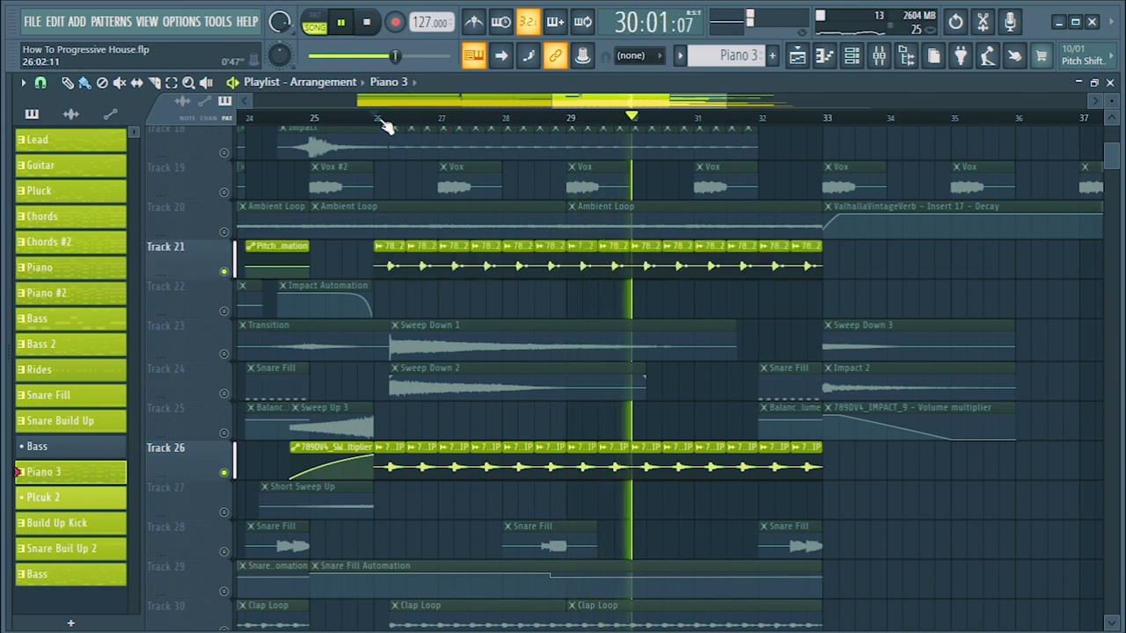
Play the repeating sample on Track 21 in solo from bar 26, and switch the solo to Track 26
right_click(226, 270)
key("space")
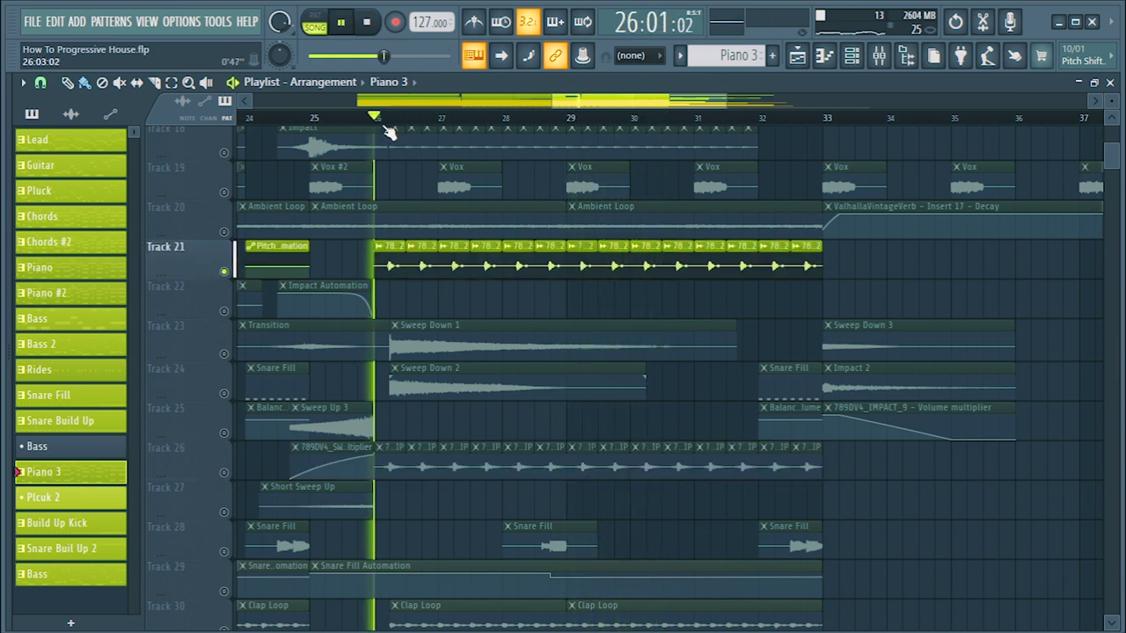
scroll(395, 118, "up", 4)
scroll(432, 226, "up", 2)
scroll(435, 228, "down", 5)
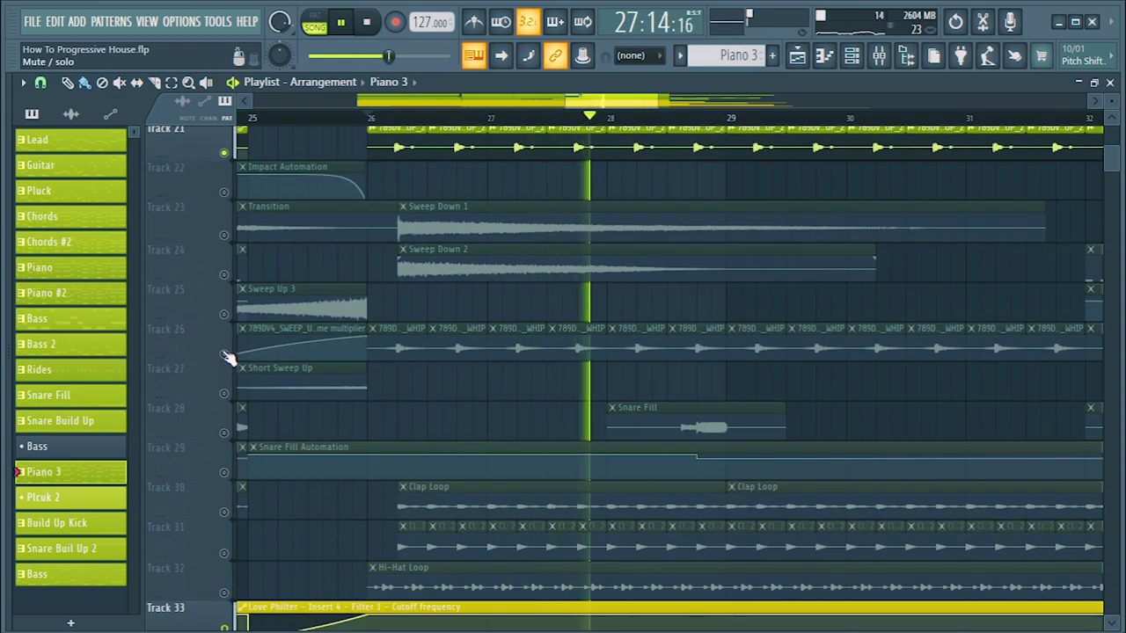
left_click(227, 357)
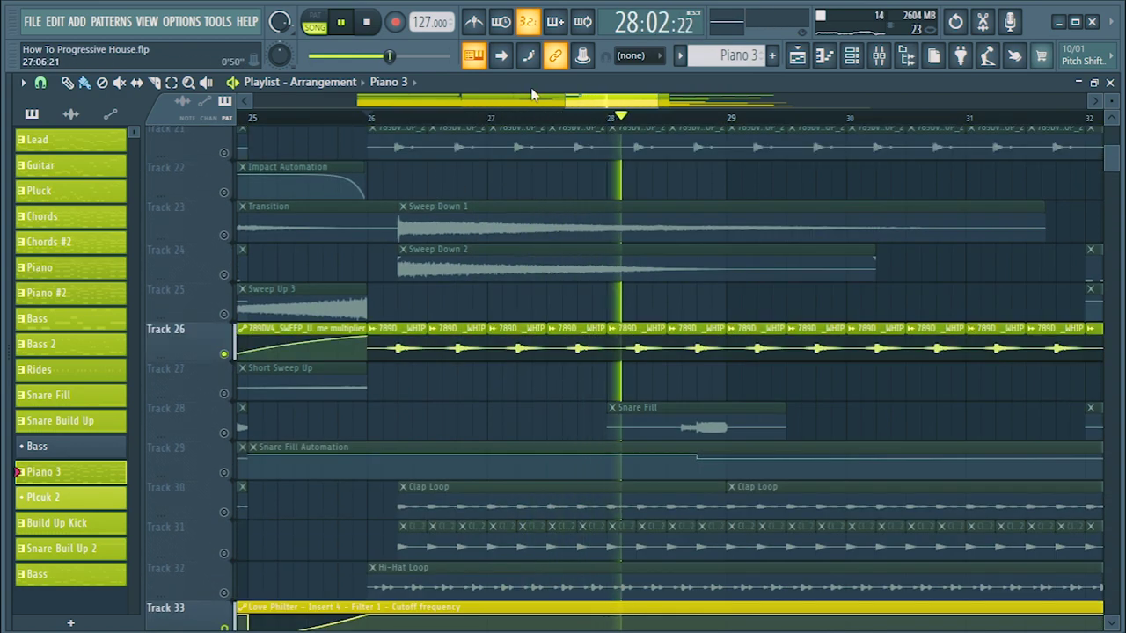
Isolate Tracks 23 and 24, play Sweep Down 3 and Impact 2 from bar 33, and stop playback
scroll(598, 118, "down", 5)
scroll(748, 189, "up", 4)
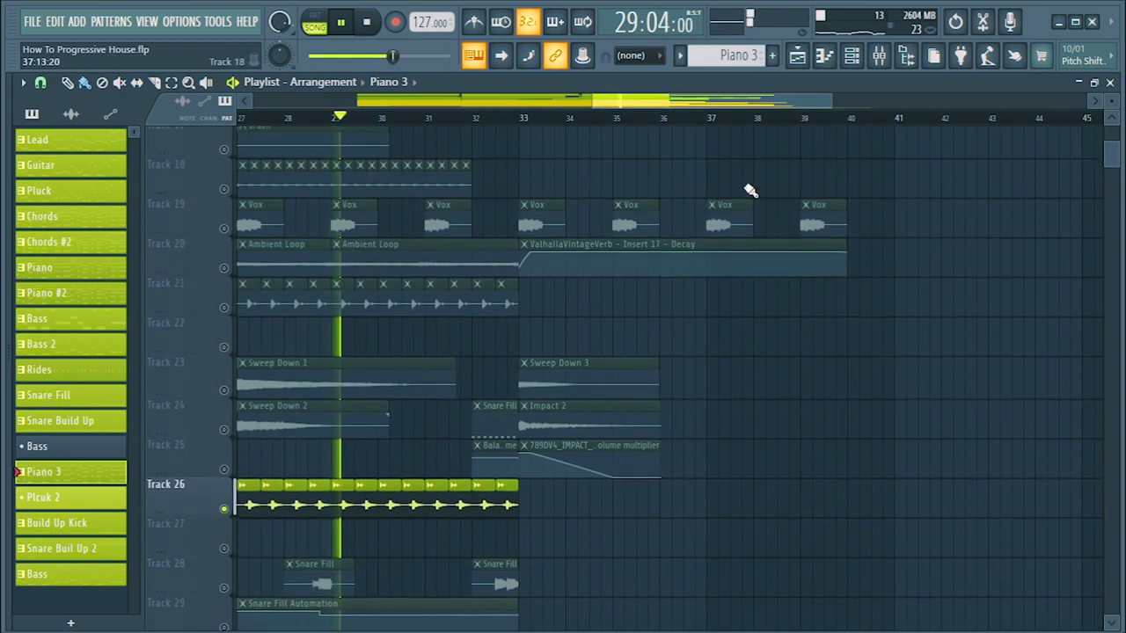
left_click(226, 393)
left_click(226, 433)
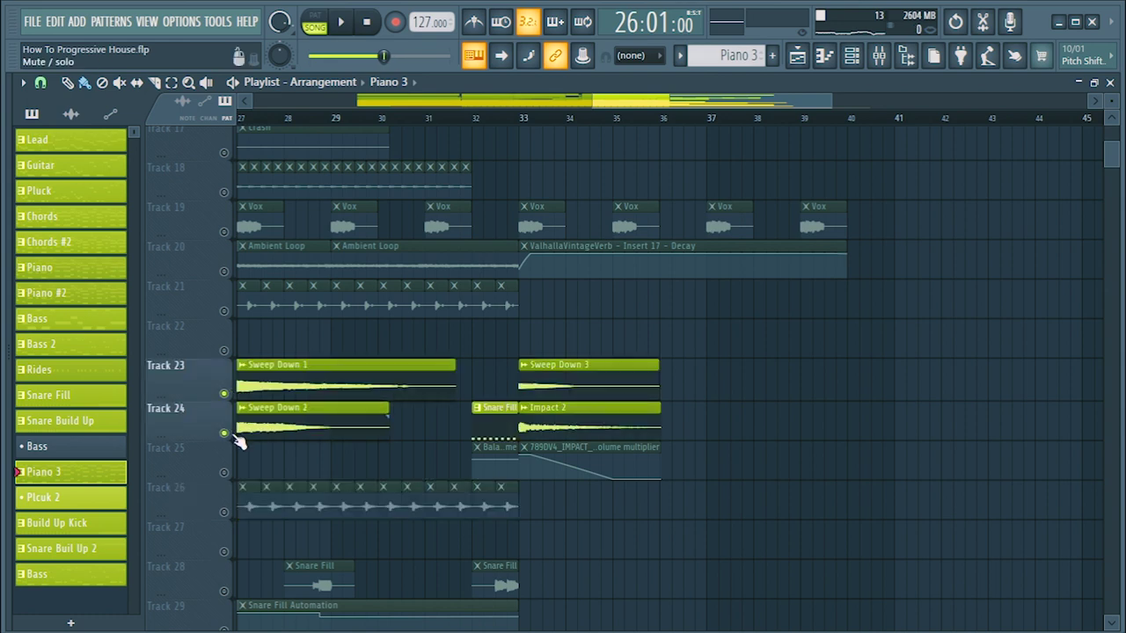
left_click(524, 118)
key("space")
scroll(526, 120, "up", 3)
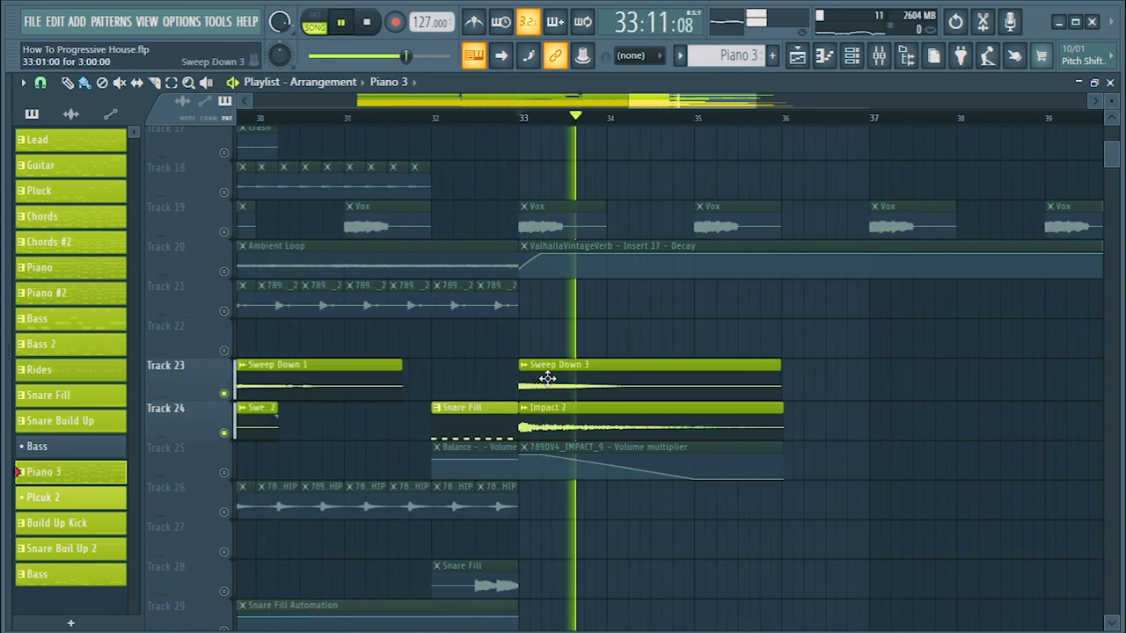
key("space")
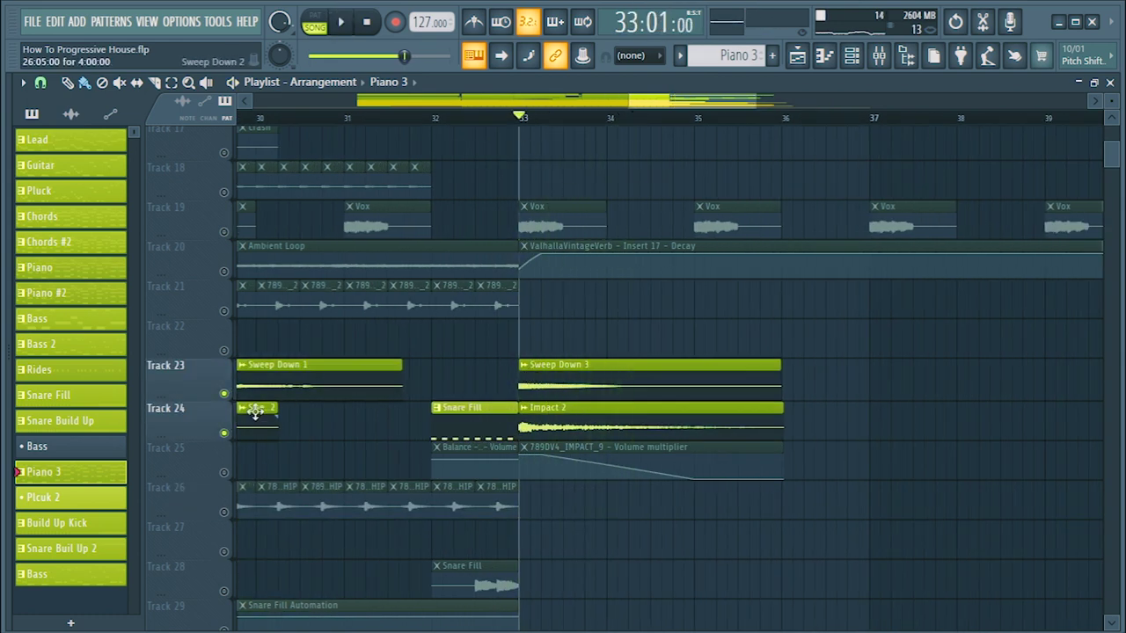
Solo Track 23 briefly and unmute all the playlist tracks again
right_click(224, 395)
key("space")
right_click(226, 395)
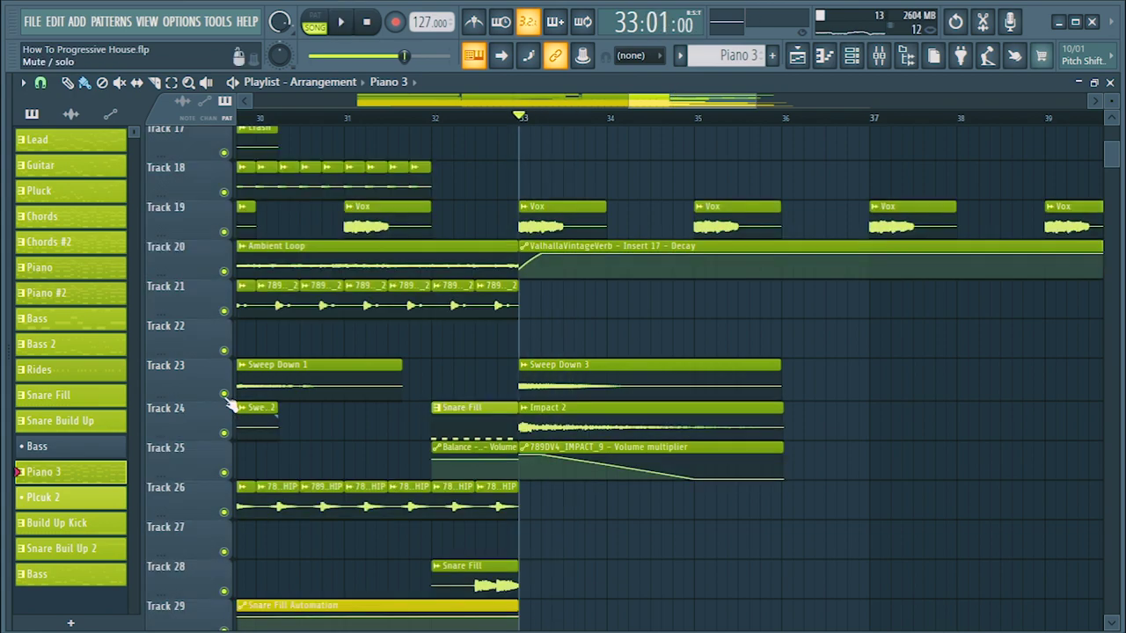